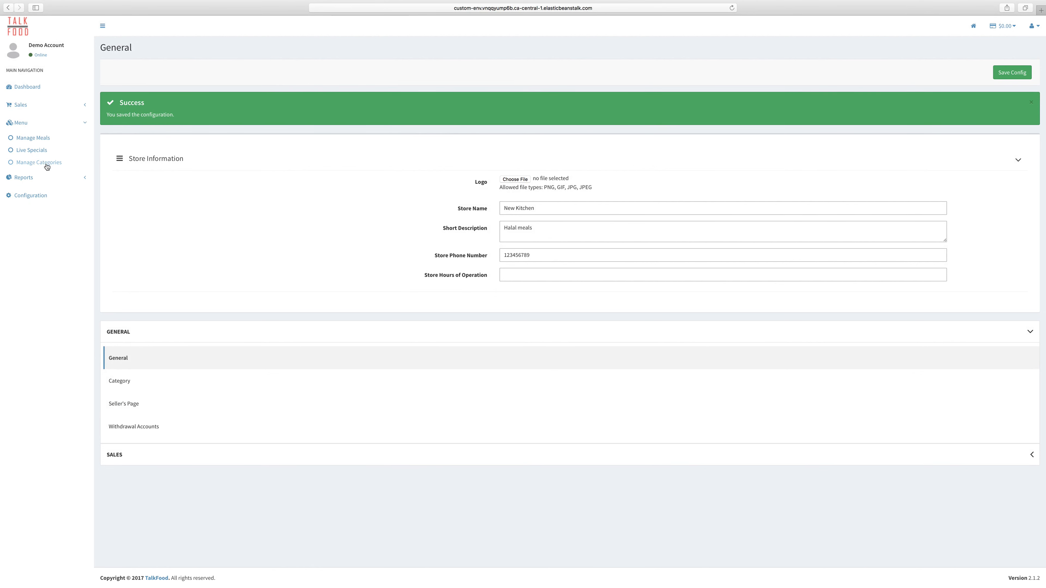
Create a subcategory named Apps under the Menu category in the category manager and save it
click(49, 166)
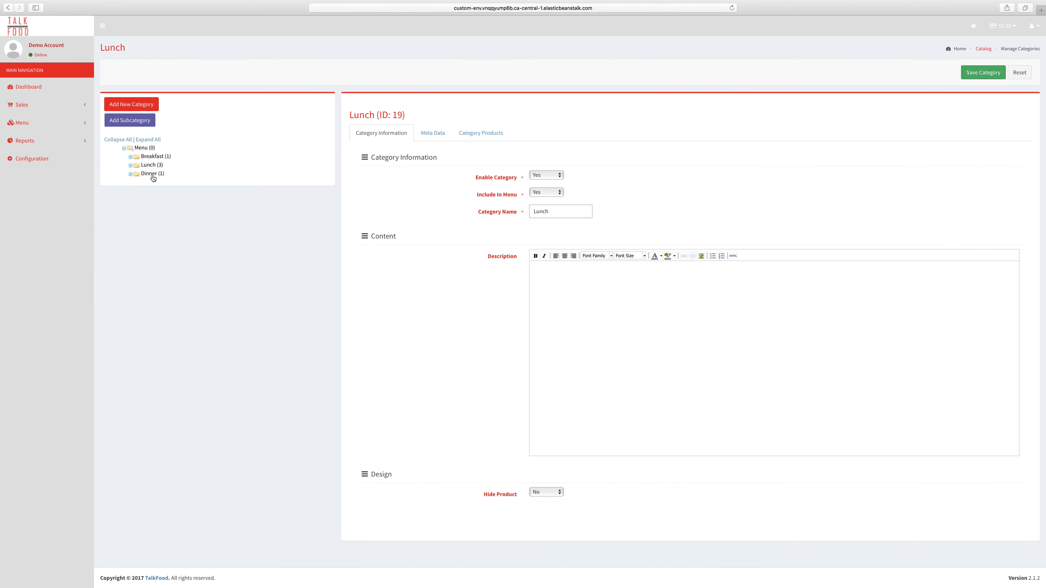
click(141, 150)
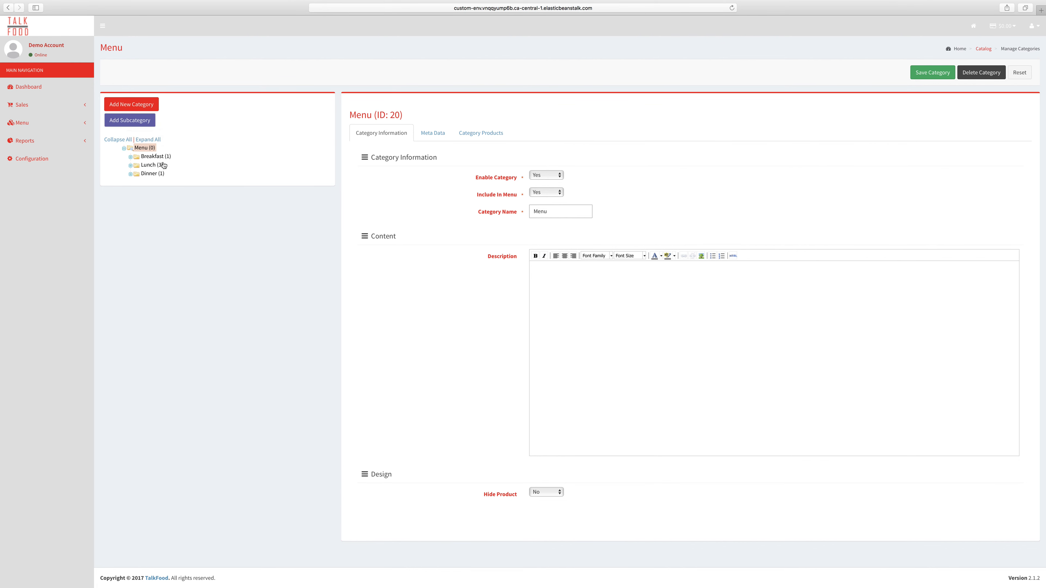
click(136, 127)
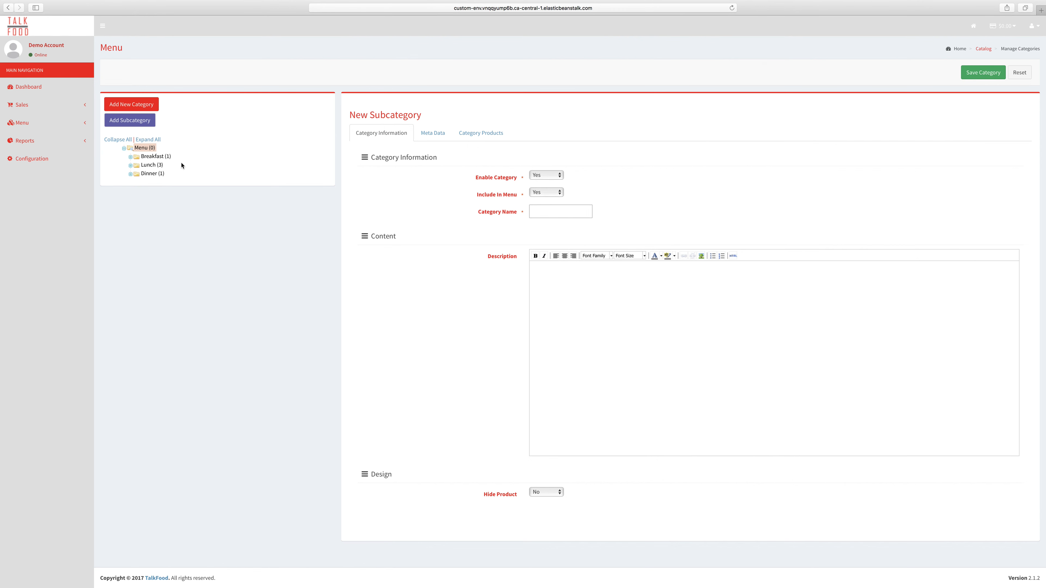
click(551, 214)
text(Appp)
click(982, 73)
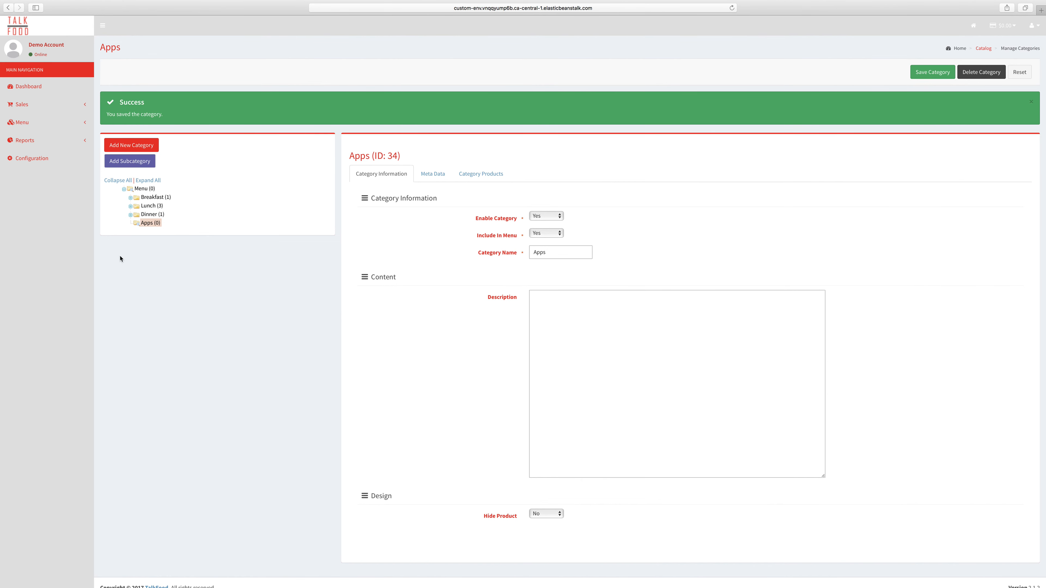
Look through the Breakfast and Lunch categories with their subcategories and save the Lunch category
click(148, 200)
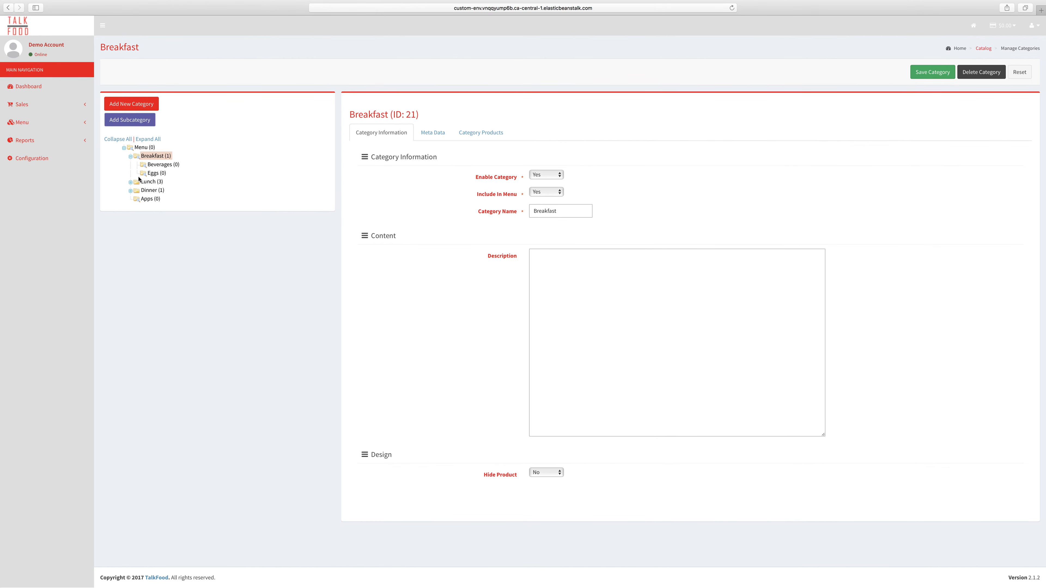
click(153, 184)
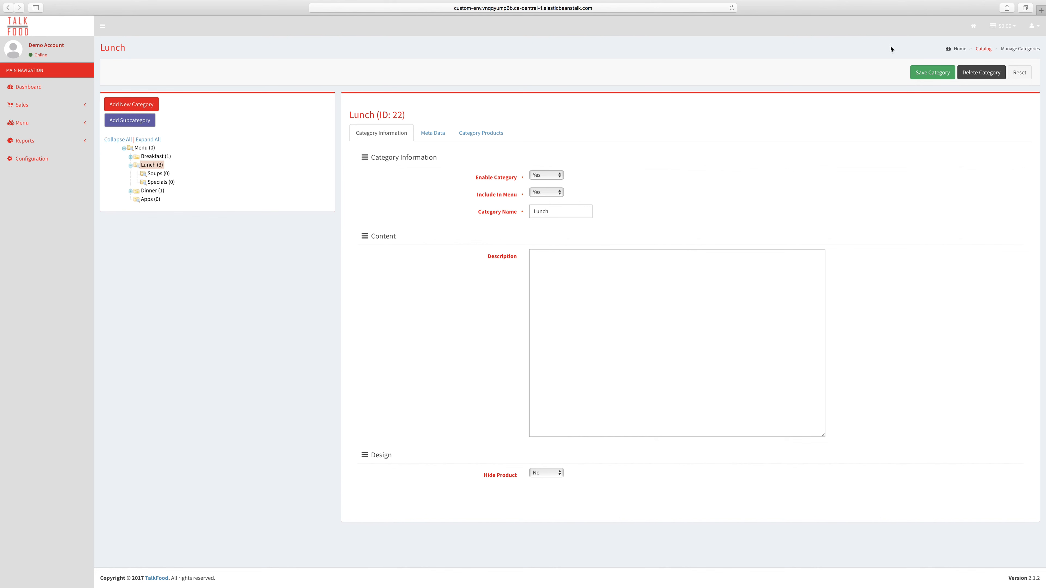
click(933, 73)
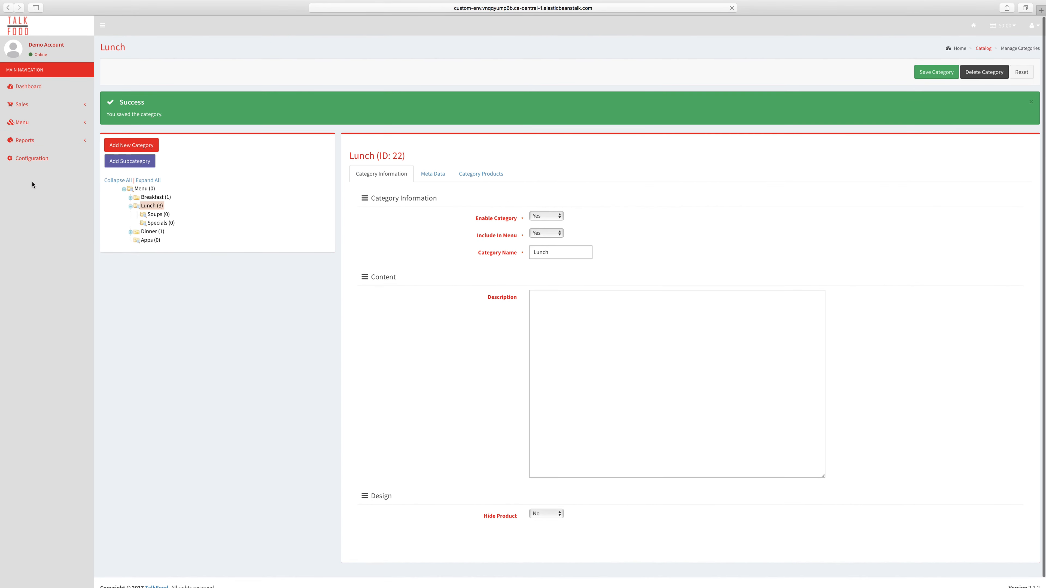
Open the Tea product for editing from the list of meals
click(22, 122)
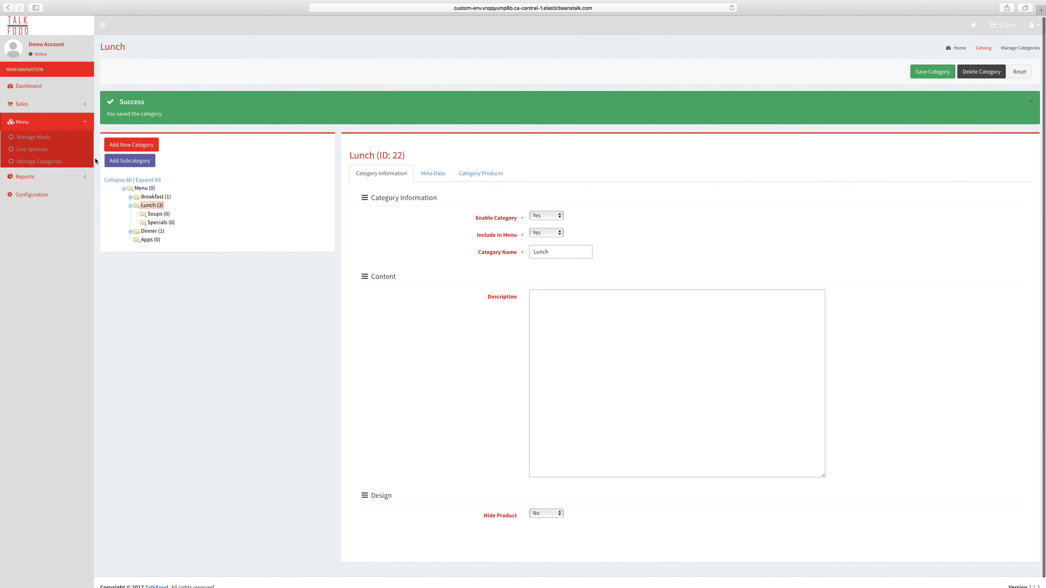
click(47, 140)
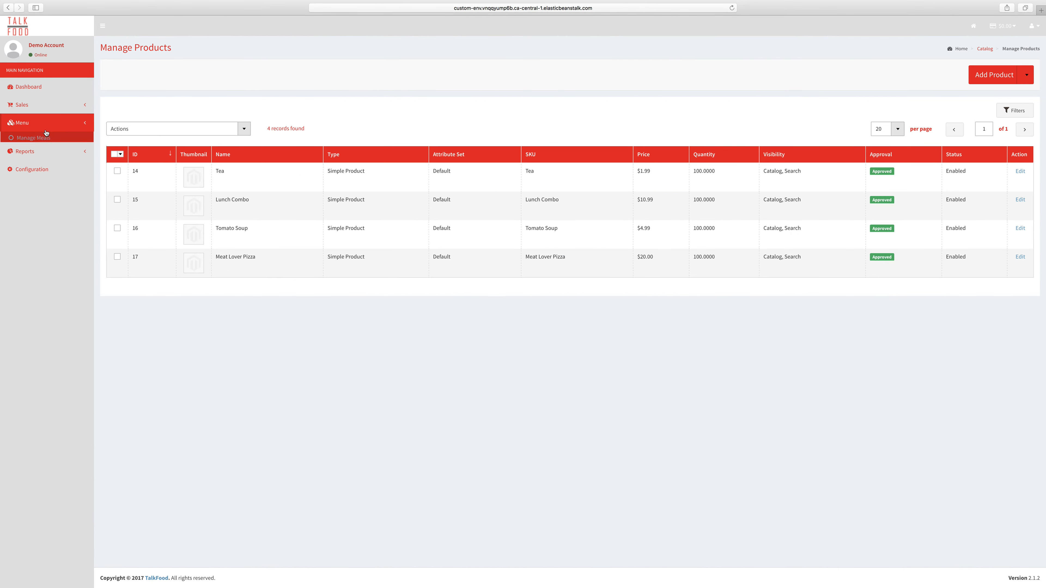
click(37, 127)
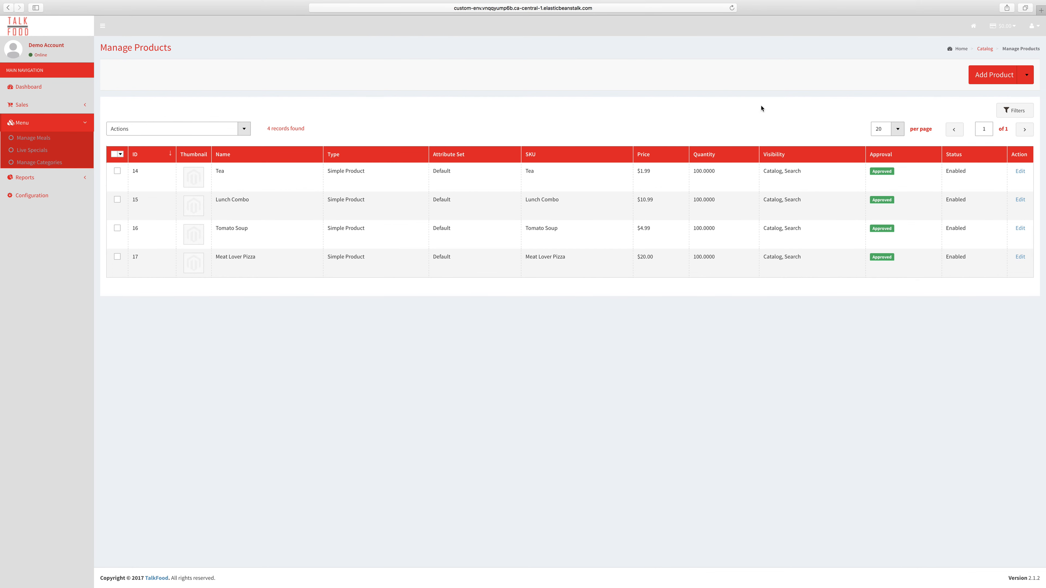
click(1021, 172)
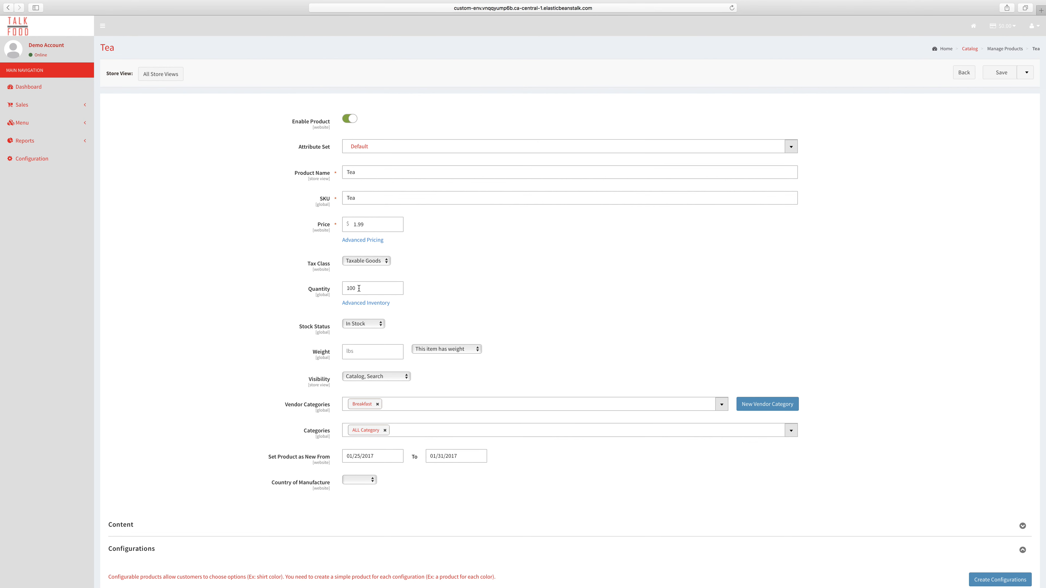
Examine the choices for Tea's stock status, vendor categories, general categories and new-product start date without changing them
click(356, 326)
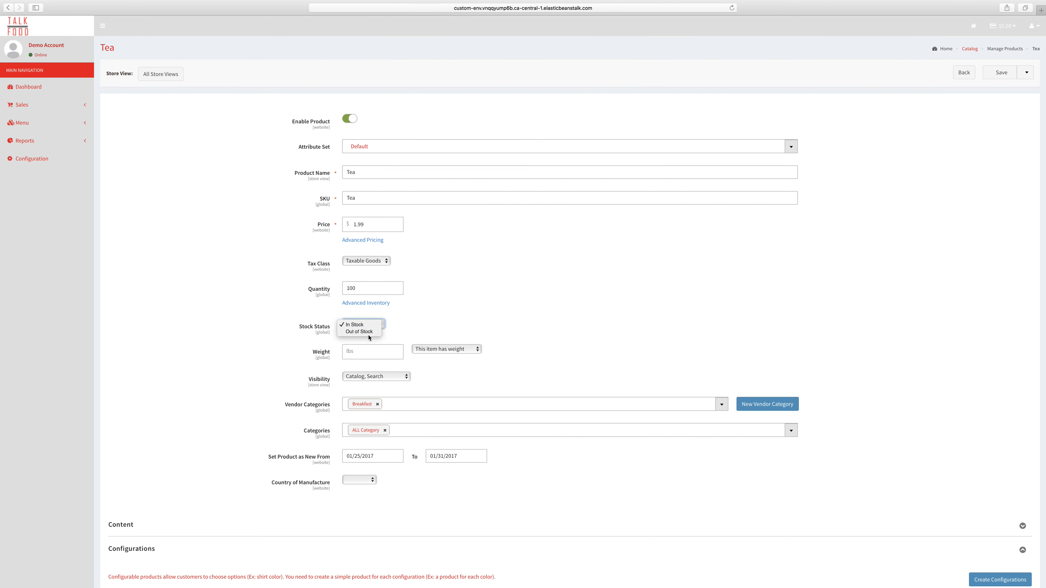
click(412, 313)
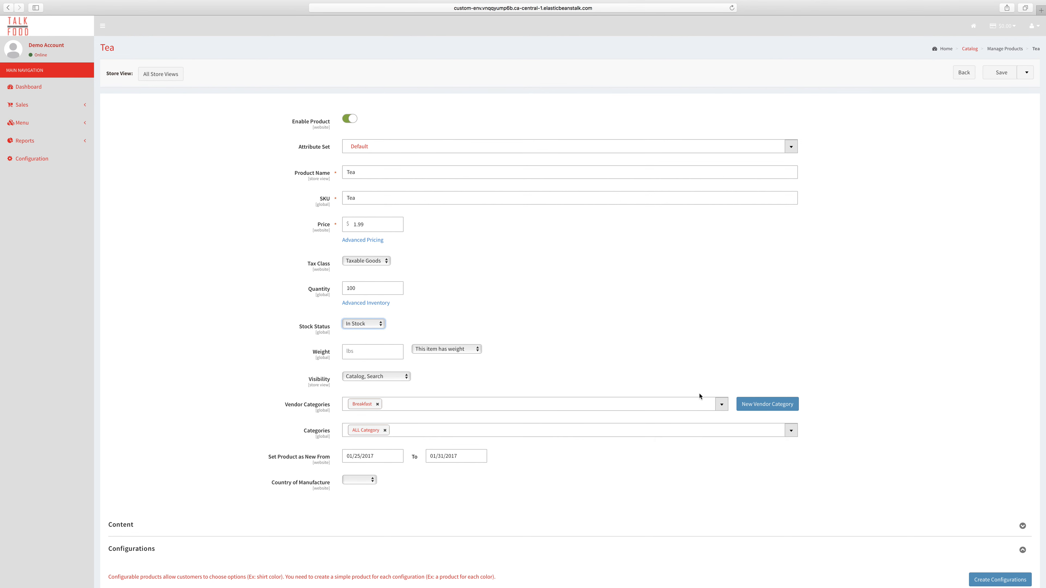
click(721, 405)
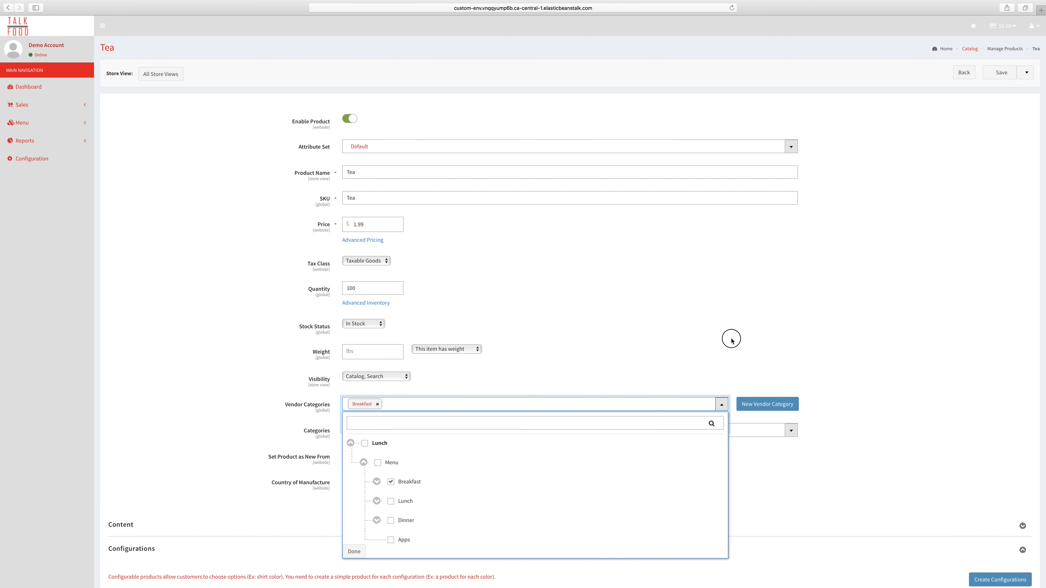
click(732, 342)
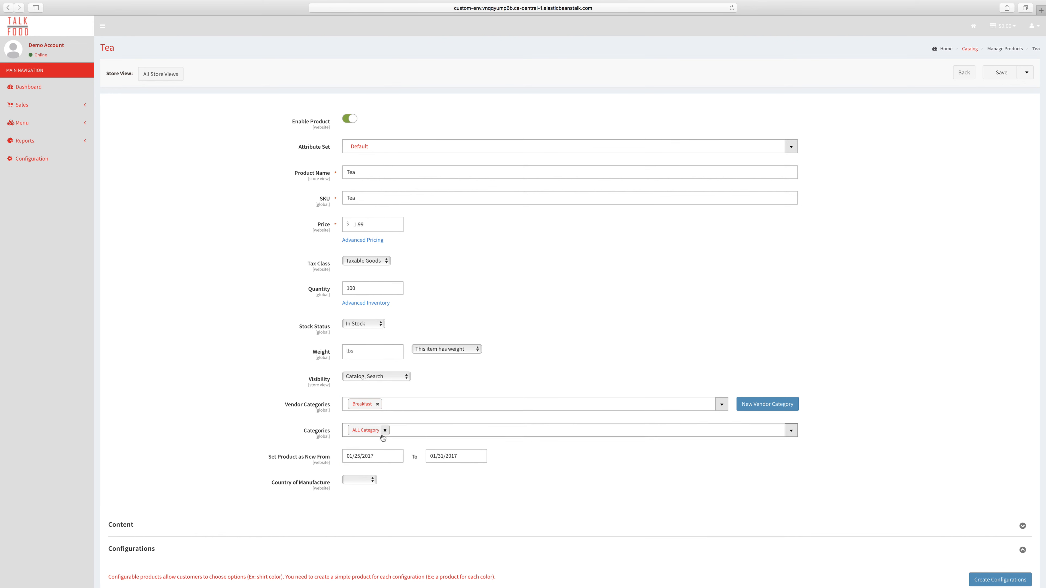
click(791, 436)
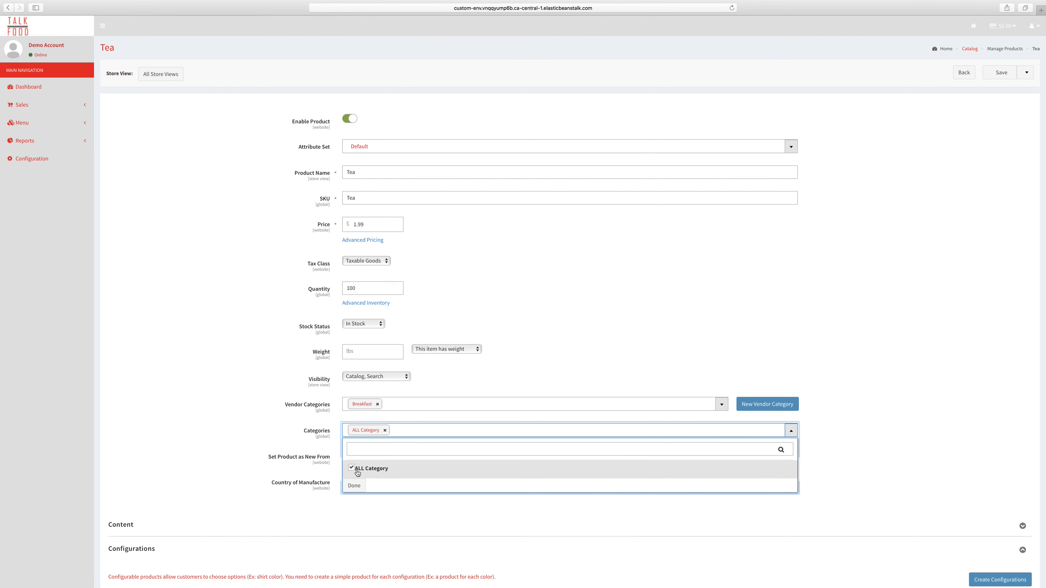
click(637, 325)
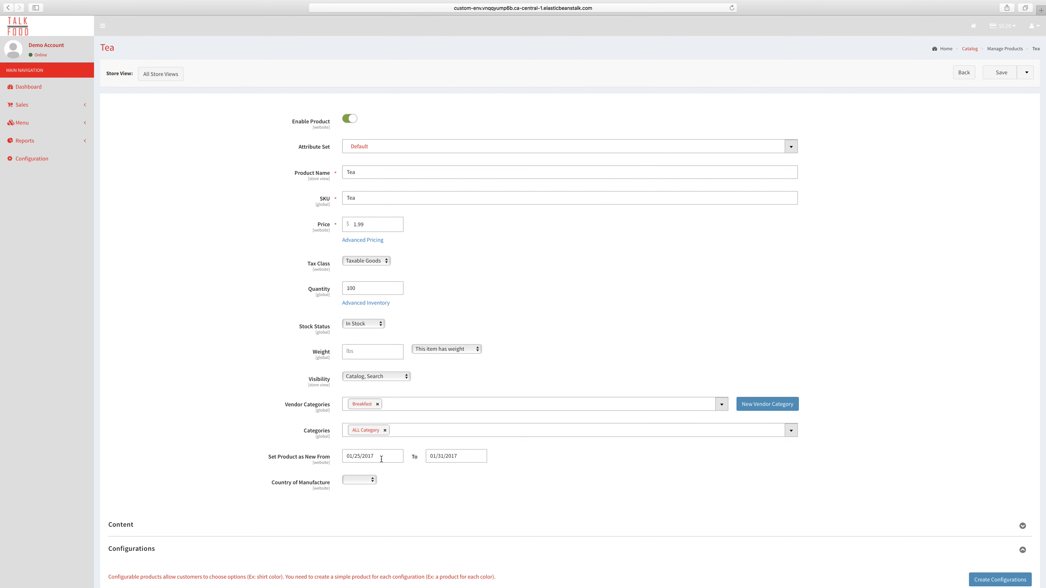
click(397, 460)
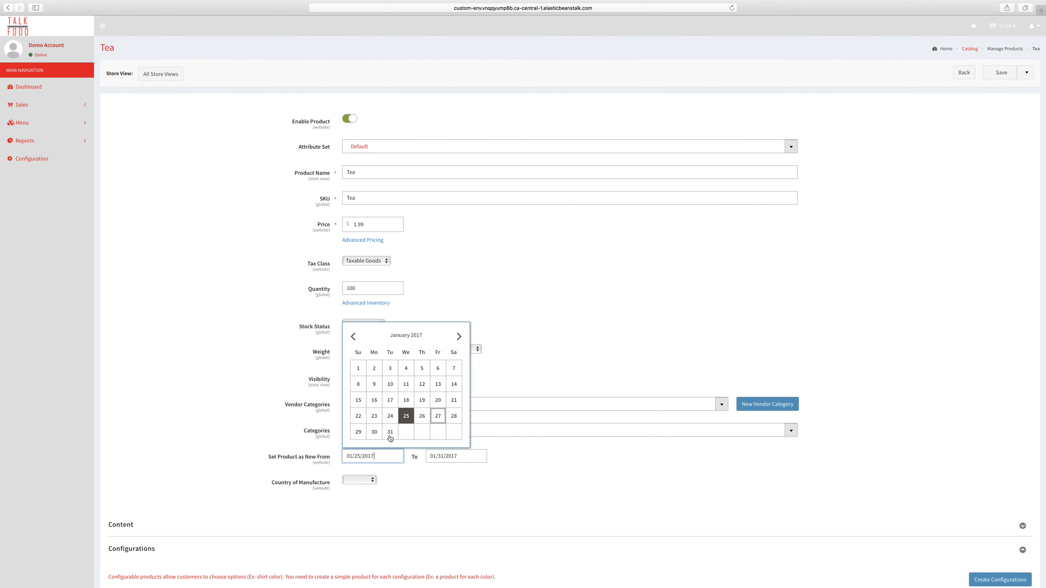
click(614, 487)
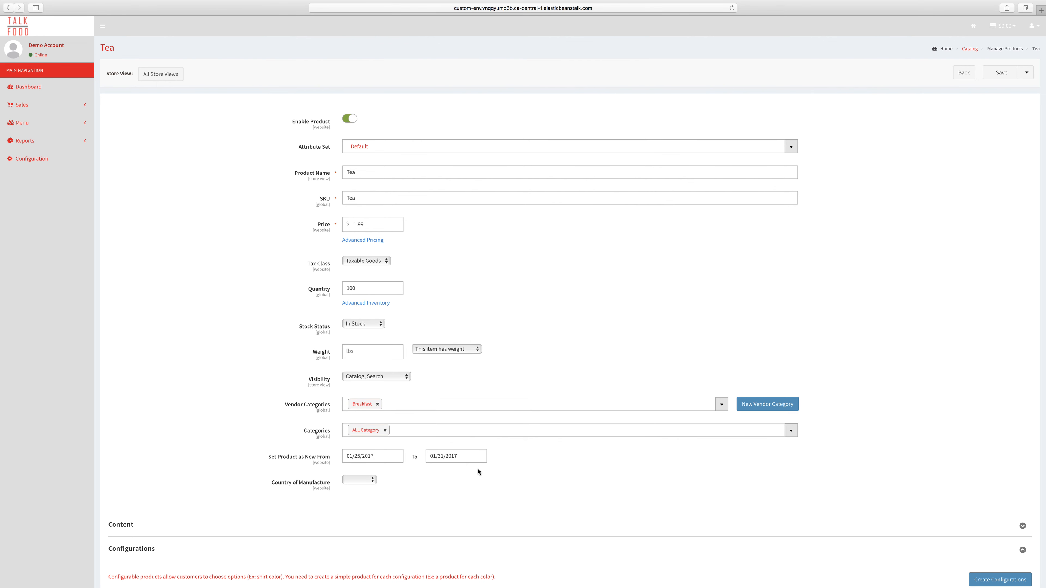
Expand Tea's customizable options and review the Sugar option's title and values
drag(1043, 426, 1041, 519)
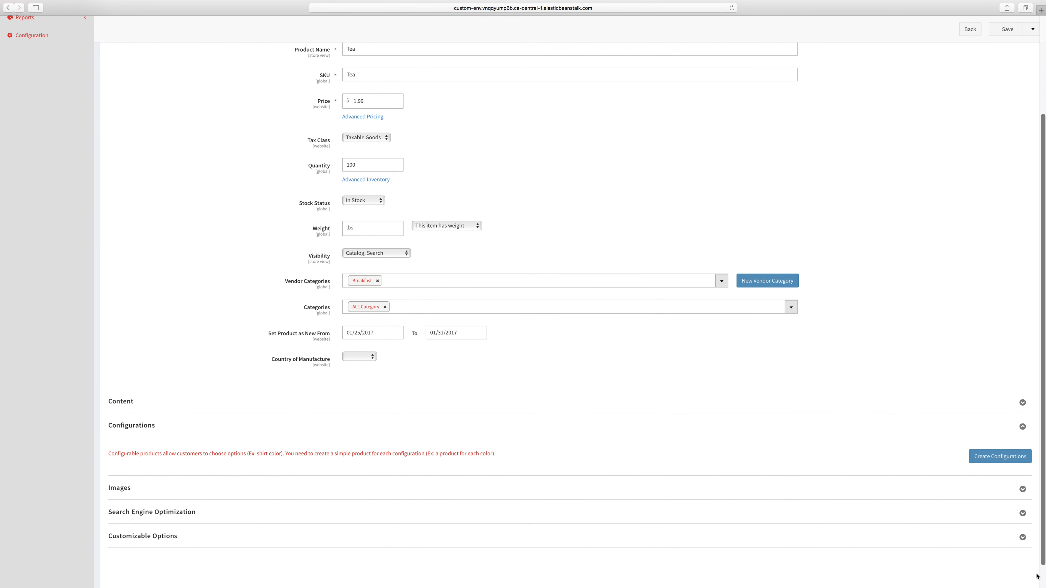
click(1022, 537)
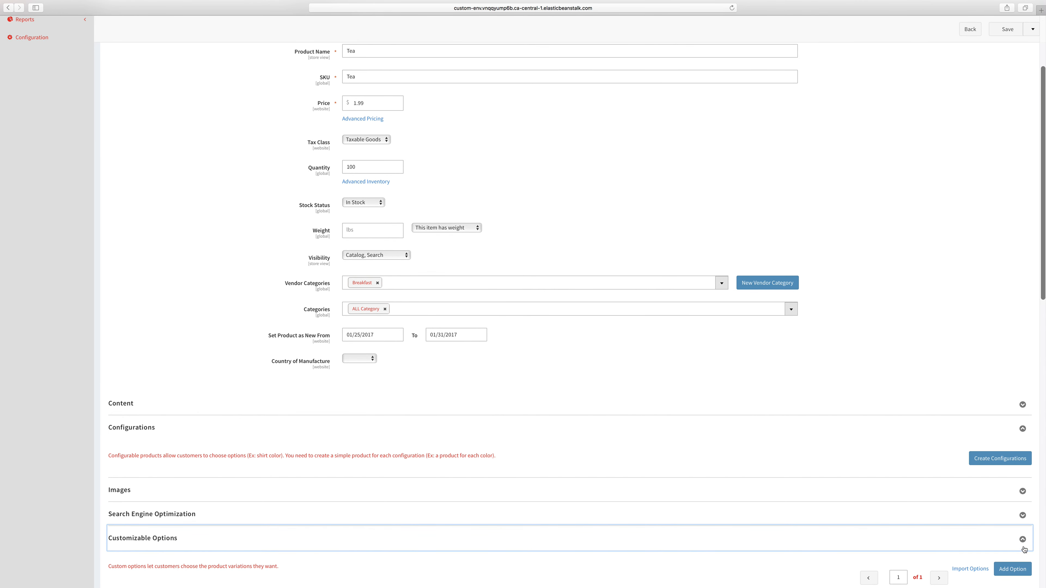
drag(1044, 283, 1044, 348)
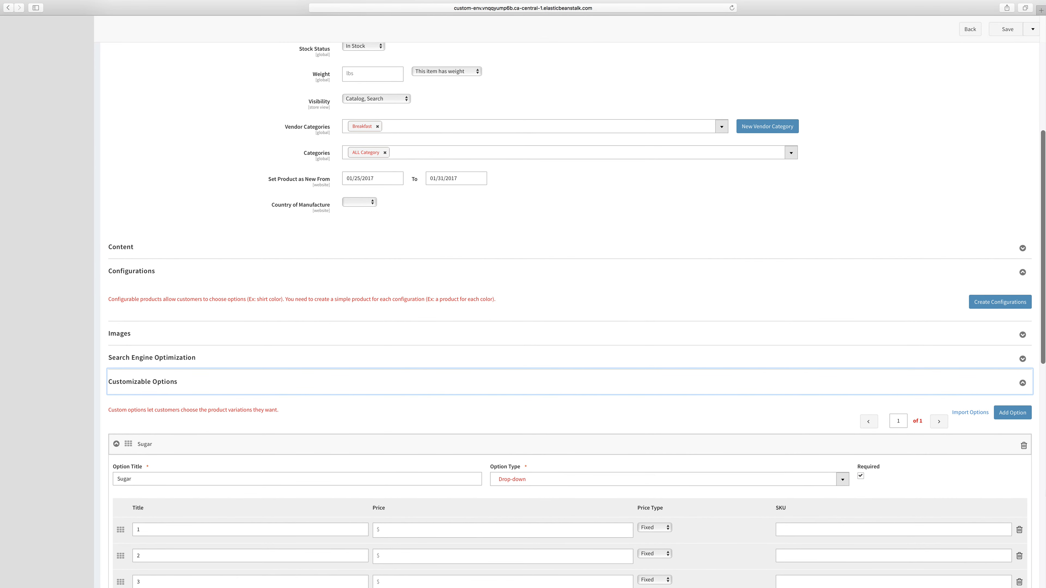
drag(1041, 302, 1038, 366)
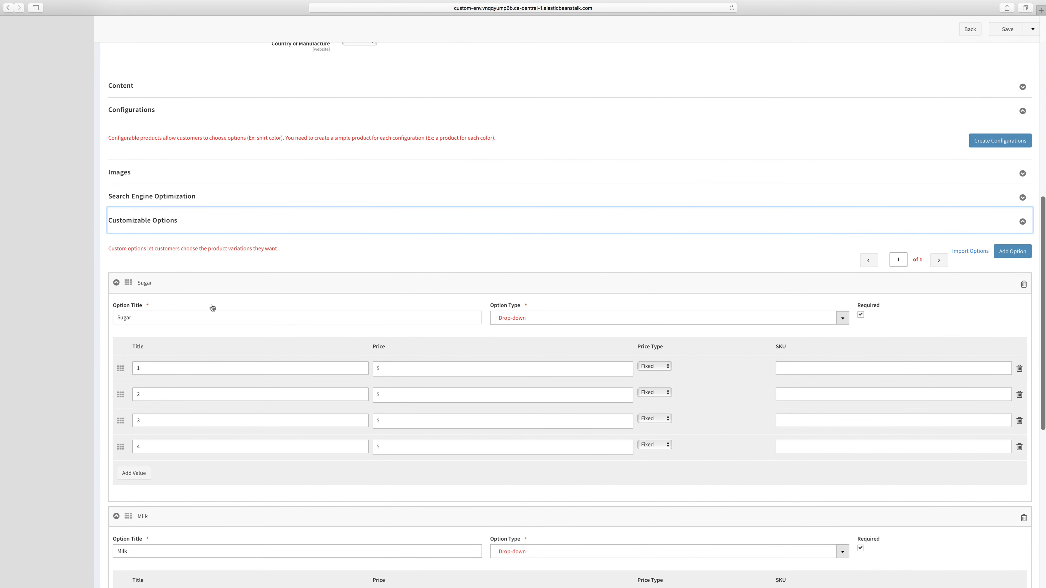
scroll(1008, 251, down, 1)
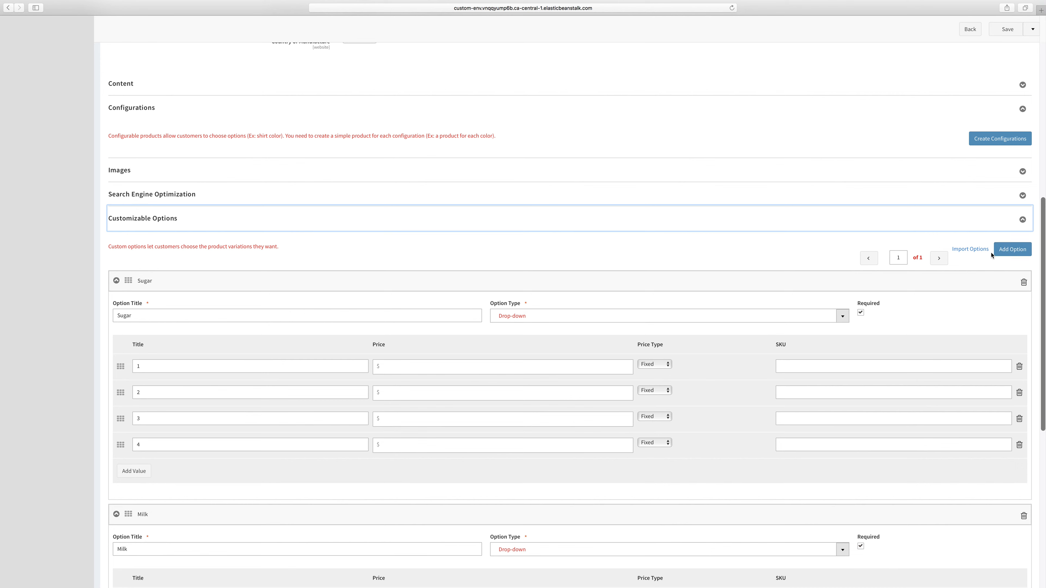
scroll(155, 312, down, 1)
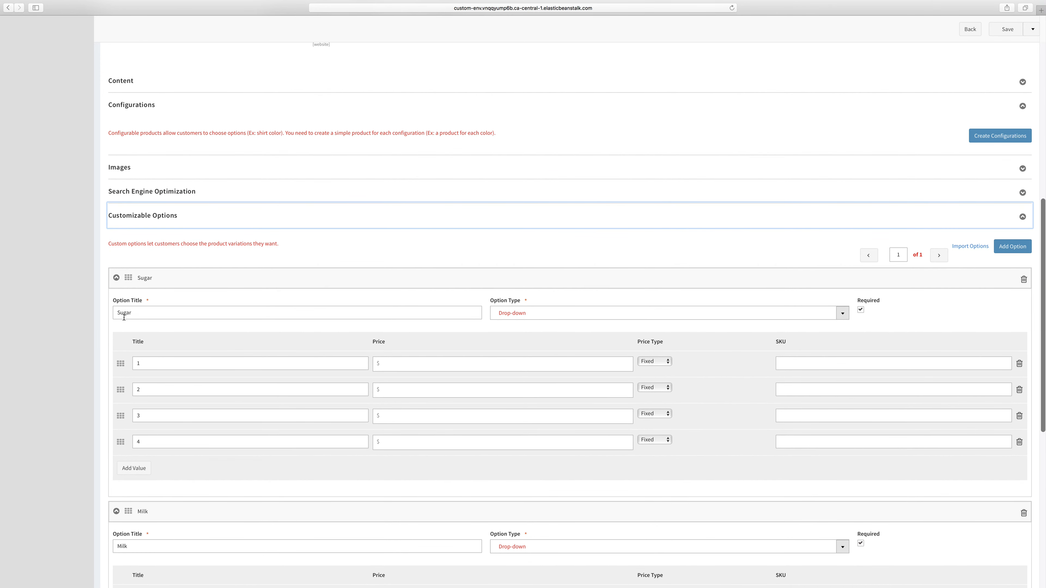
scroll(832, 323, down, 1)
Examine the option types available for the Sugar option and review the Milk and Honey options
click(842, 311)
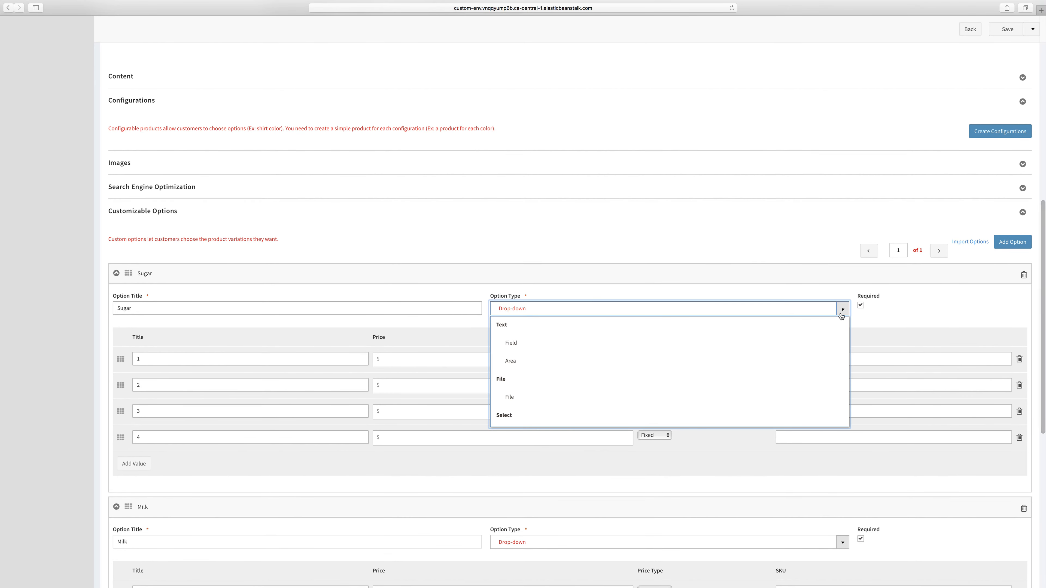
scroll(659, 362, down, 1)
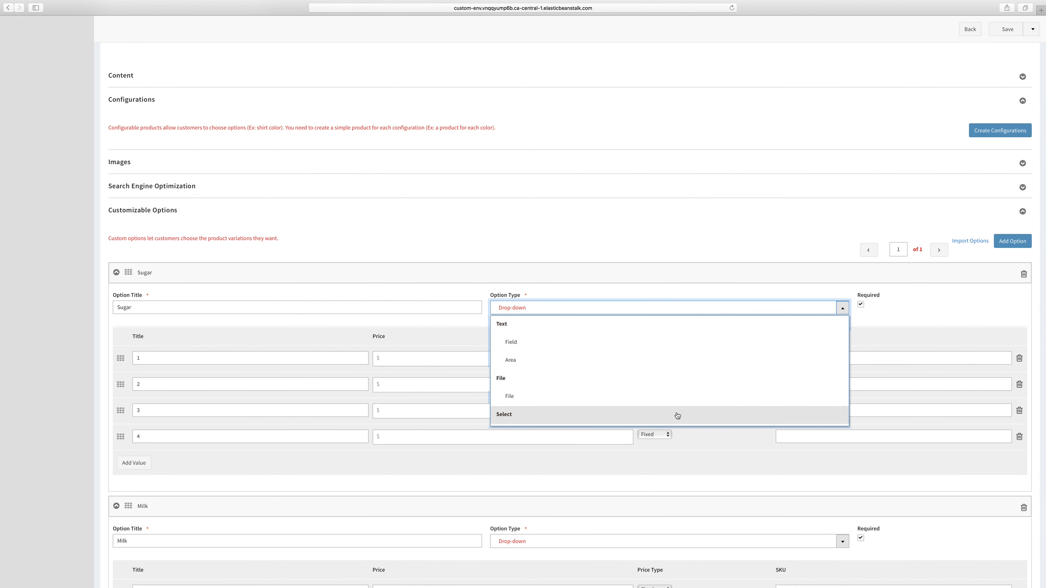
scroll(856, 359, down, 1)
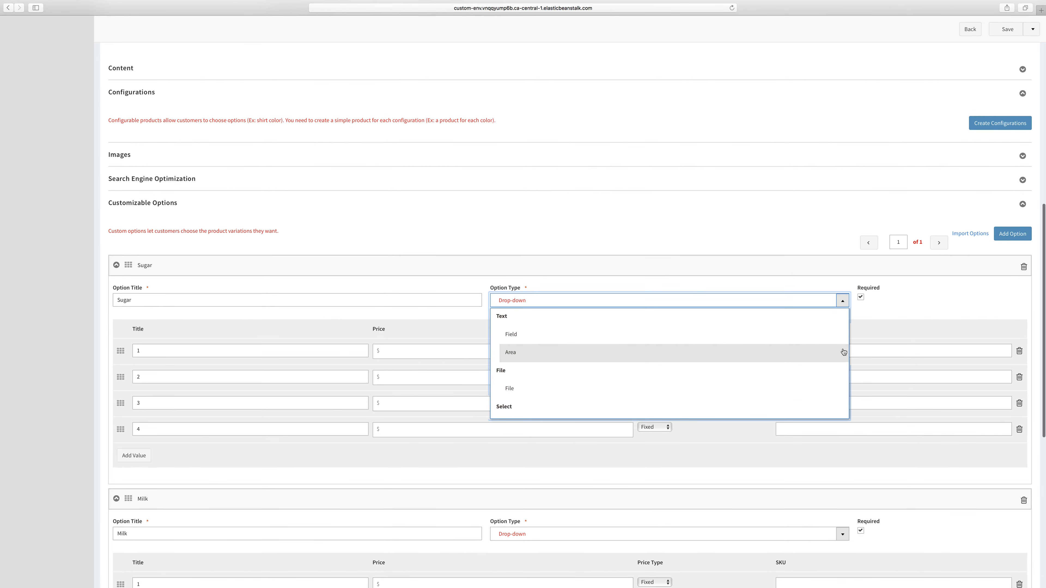
key(Down)
key(Down)
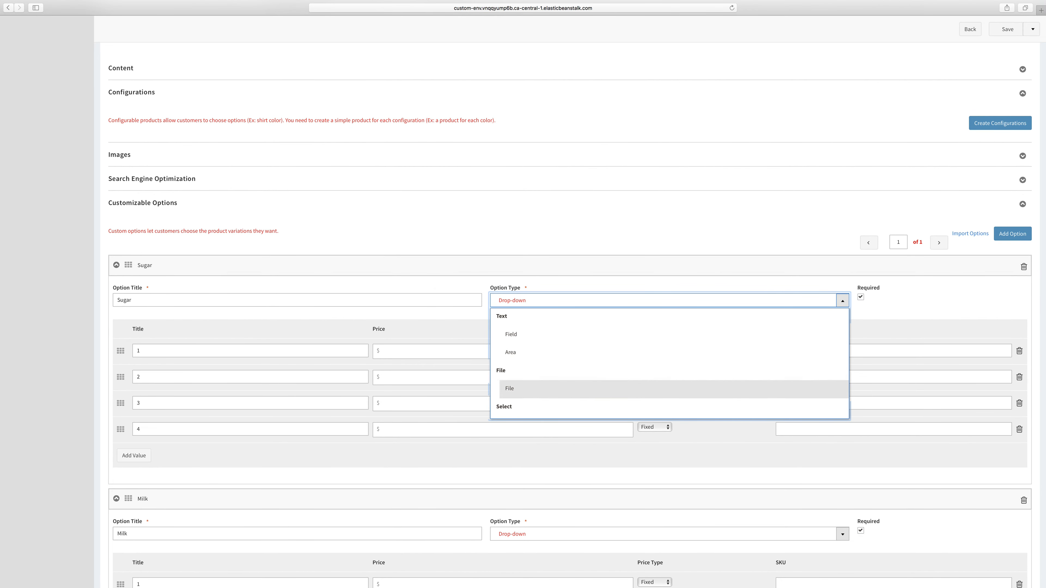
key(Down)
key(Down)
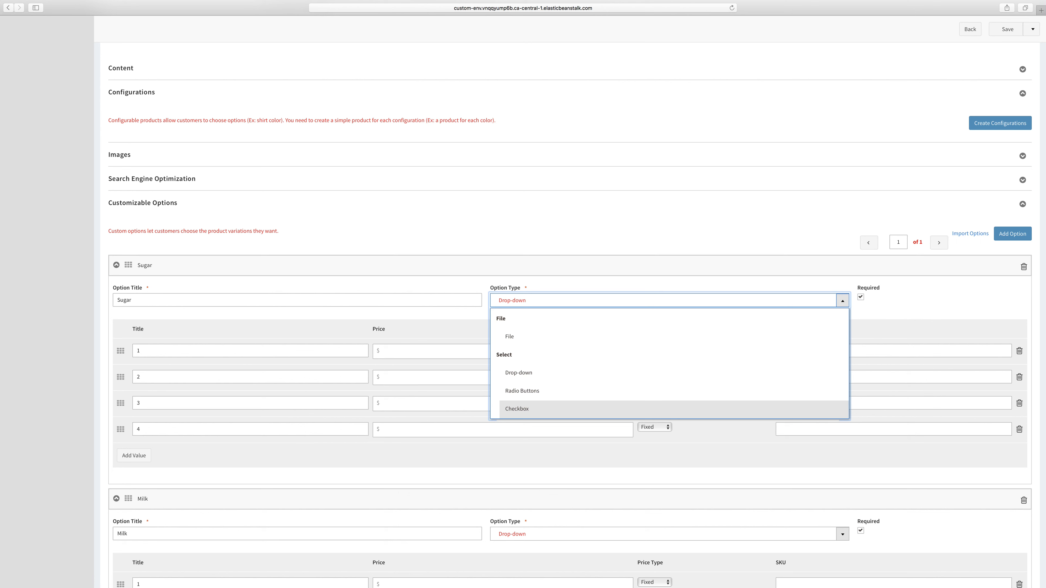
key(Down)
key(Down)
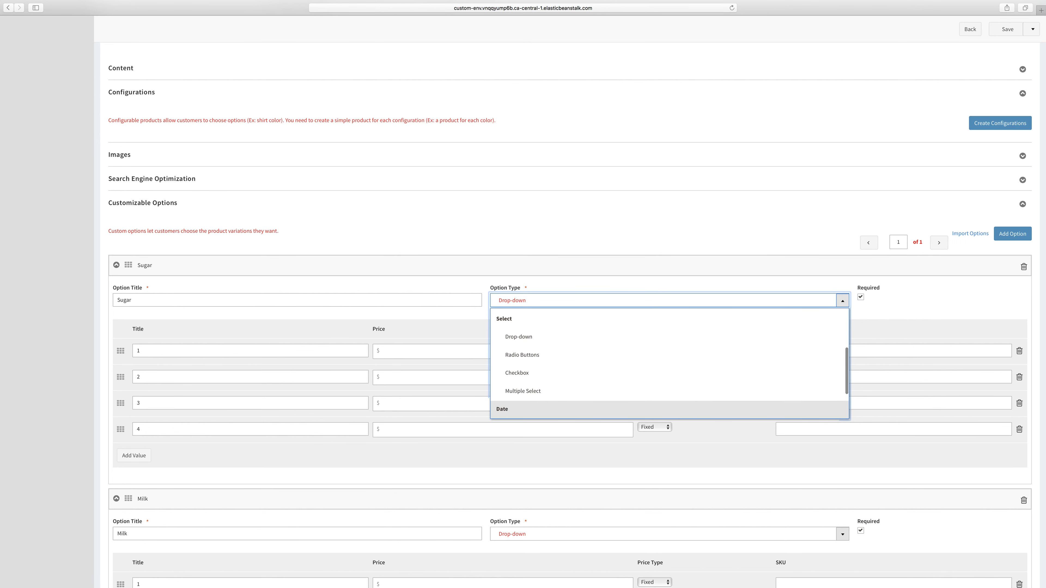
click(975, 302)
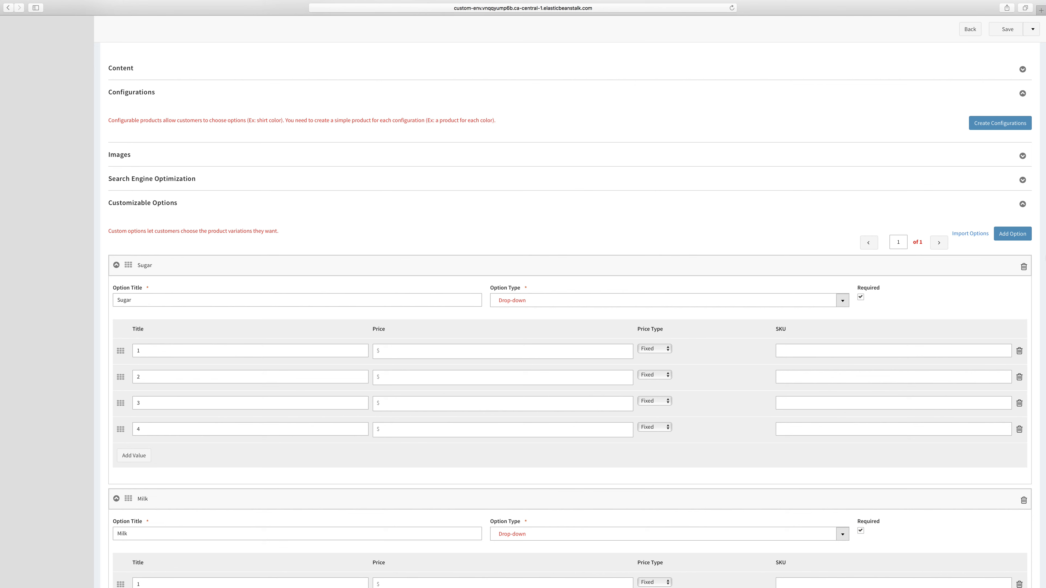
scroll(383, 443, down, 1)
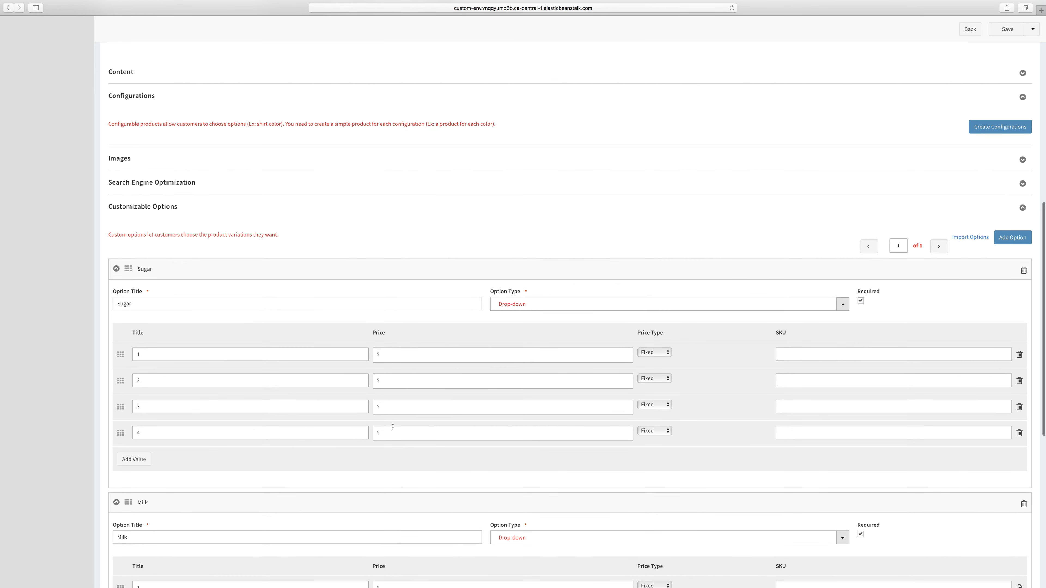
scroll(577, 321, down, 5)
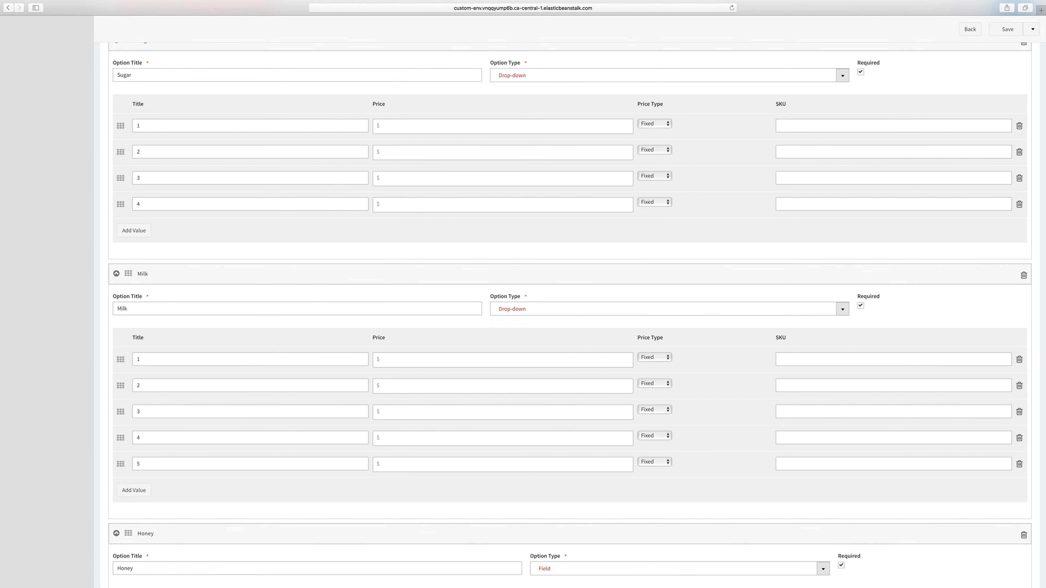
scroll(577, 313, up, 4)
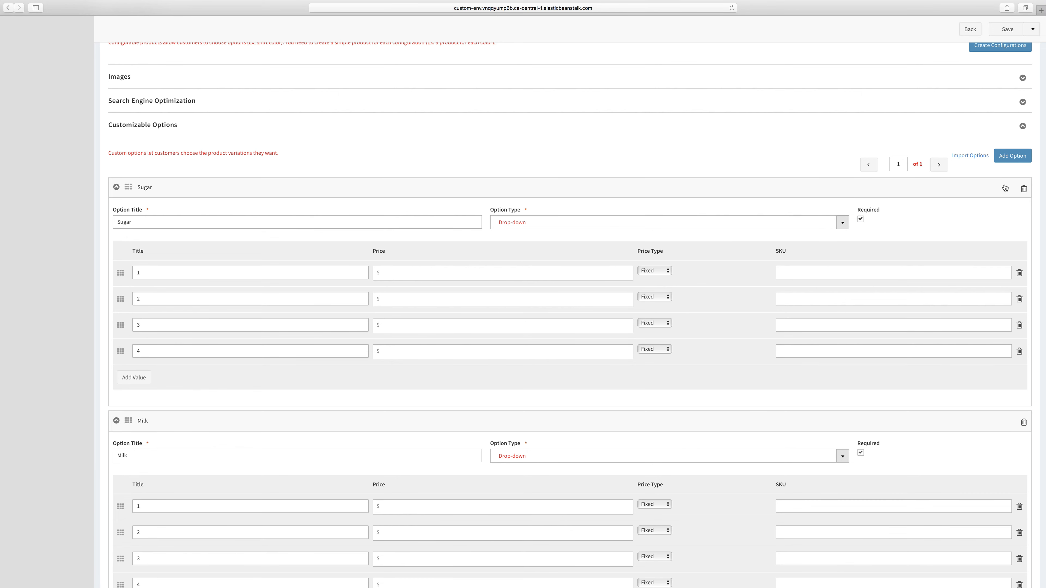
Save the Tea product and return to the list of managed products
scroll(1005, 188, up, 10)
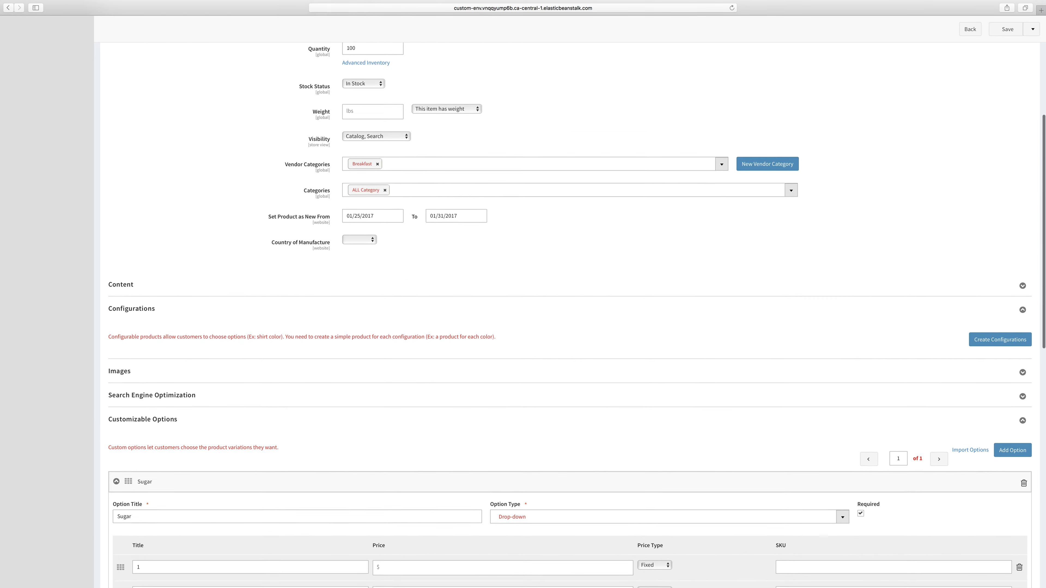
scroll(1004, 187, up, 6)
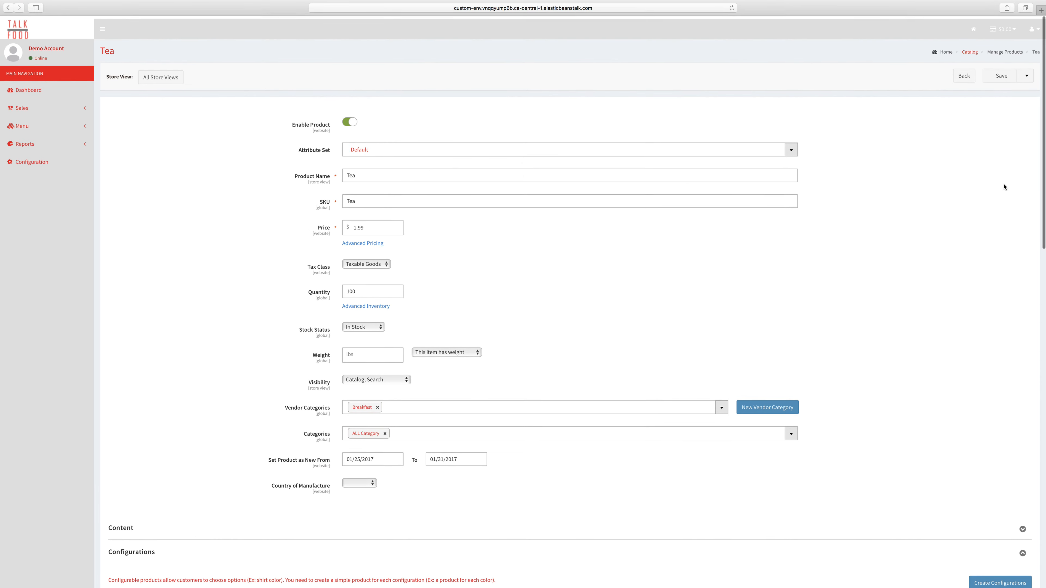
click(989, 79)
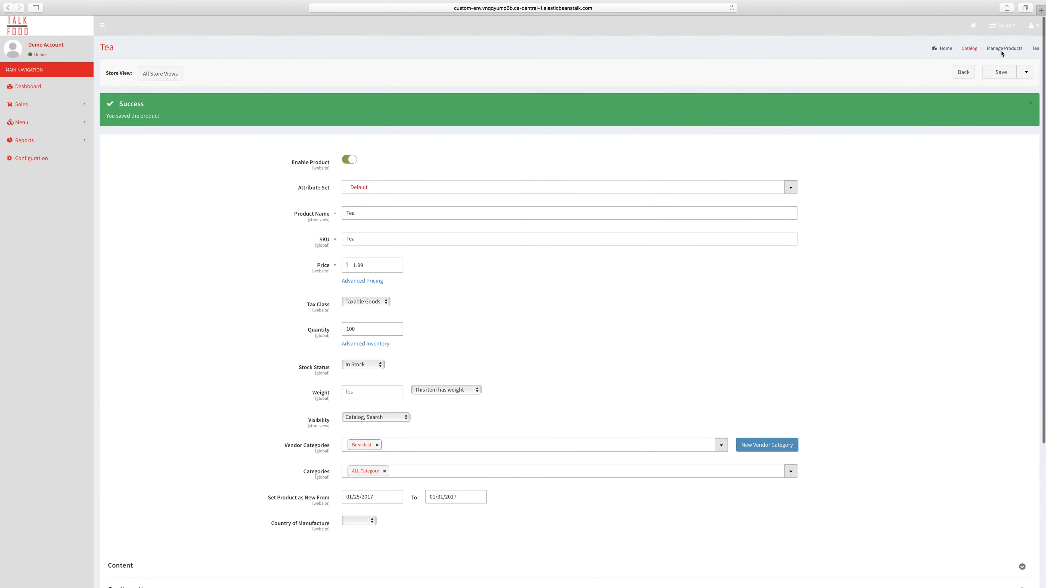
click(993, 50)
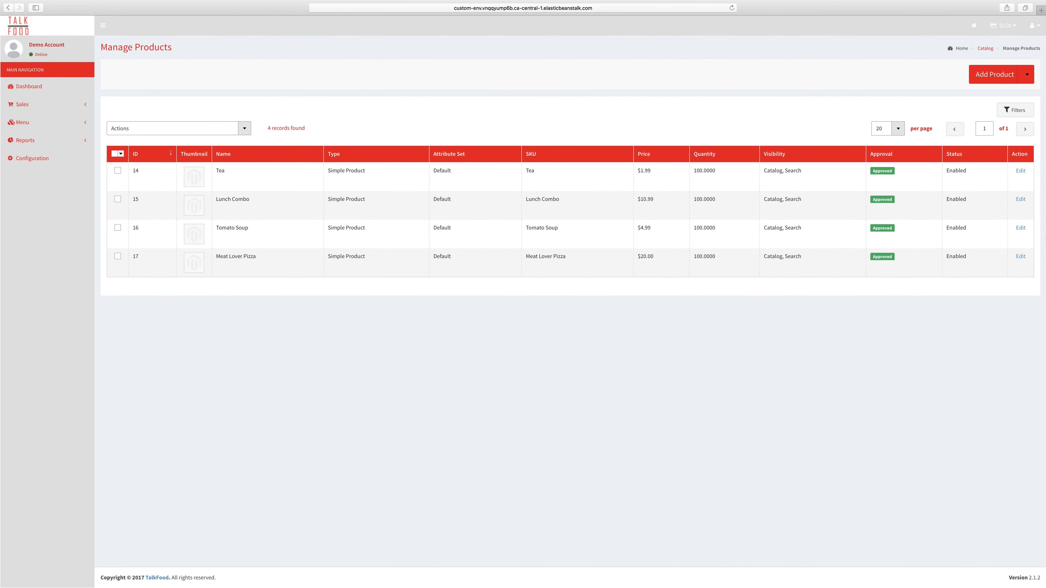
Open the Lunch Combo product for editing and expand its customizable options
click(1021, 200)
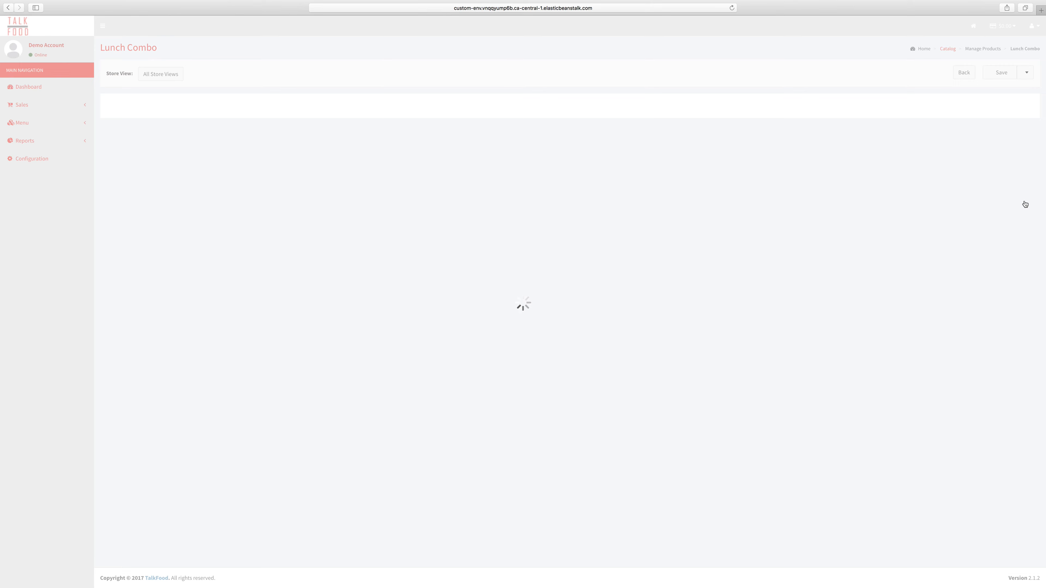
scroll(888, 215, down, 1)
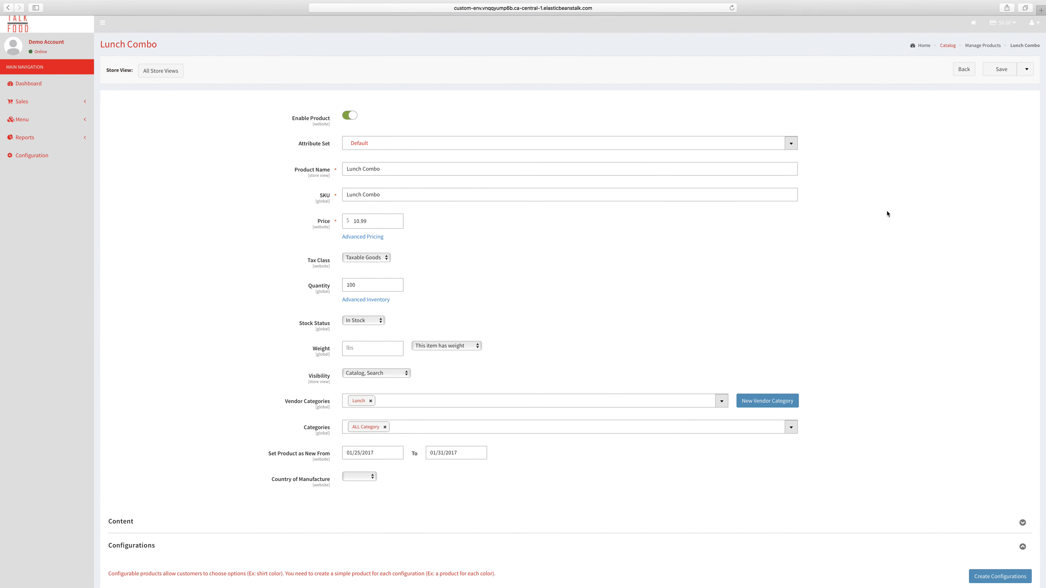
scroll(888, 213, down, 5)
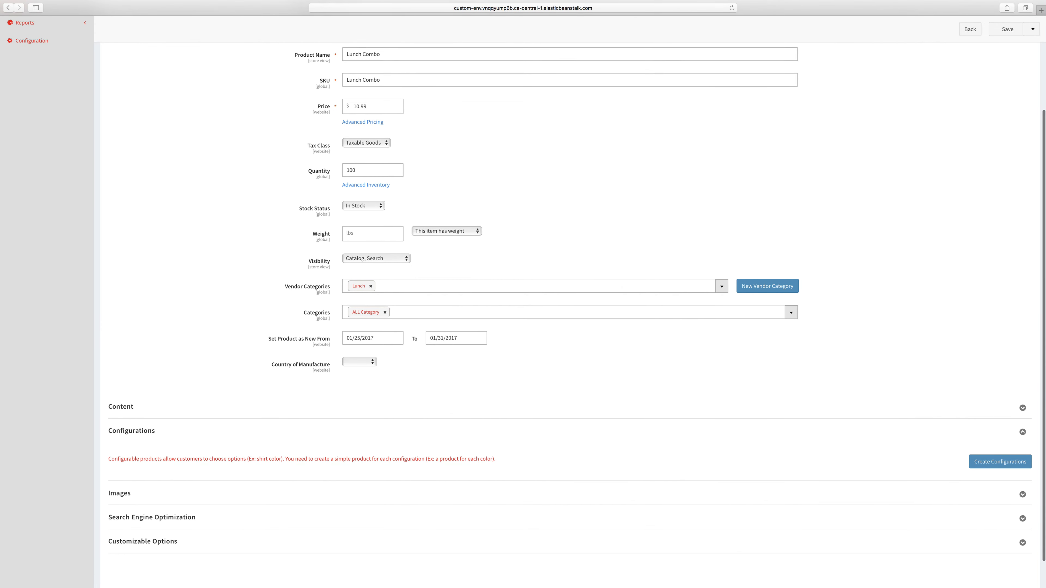
scroll(569, 289, down, 2)
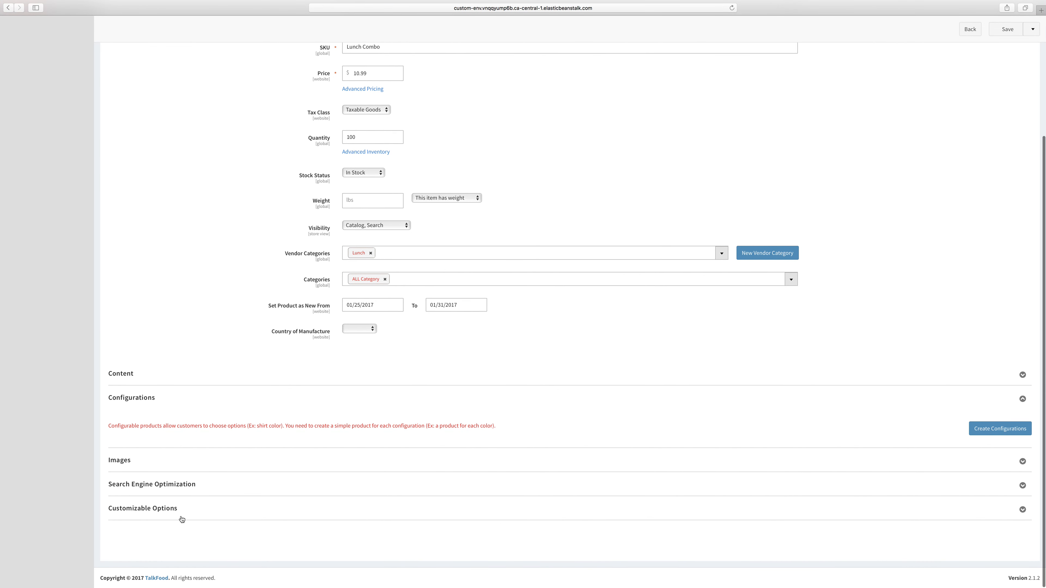
click(1022, 509)
Review the titles, option types and values of Lunch Combo's Protein, Carbs and Veggies options
scroll(910, 324, down, 10)
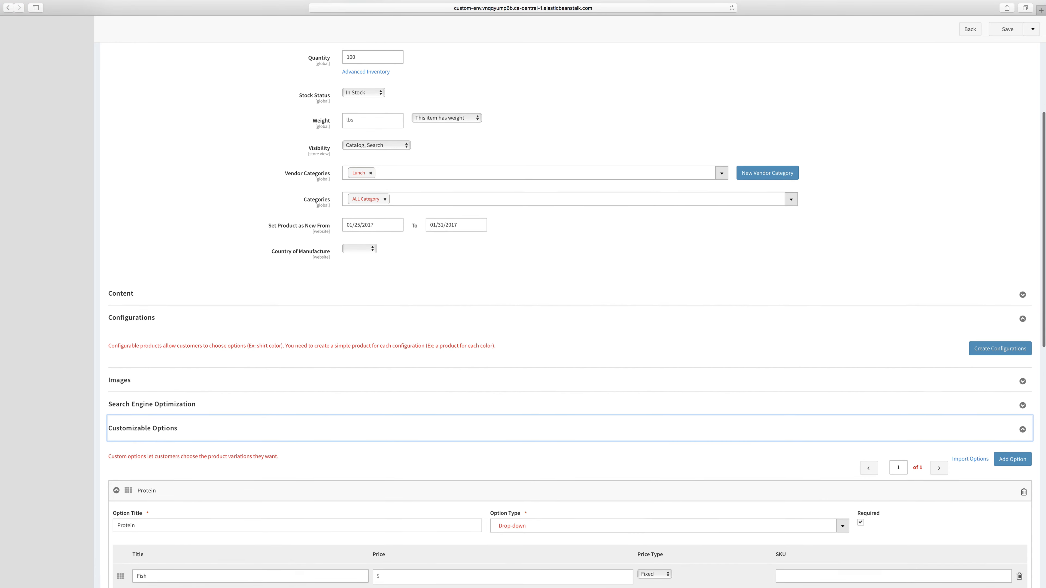
scroll(568, 313, down, 6)
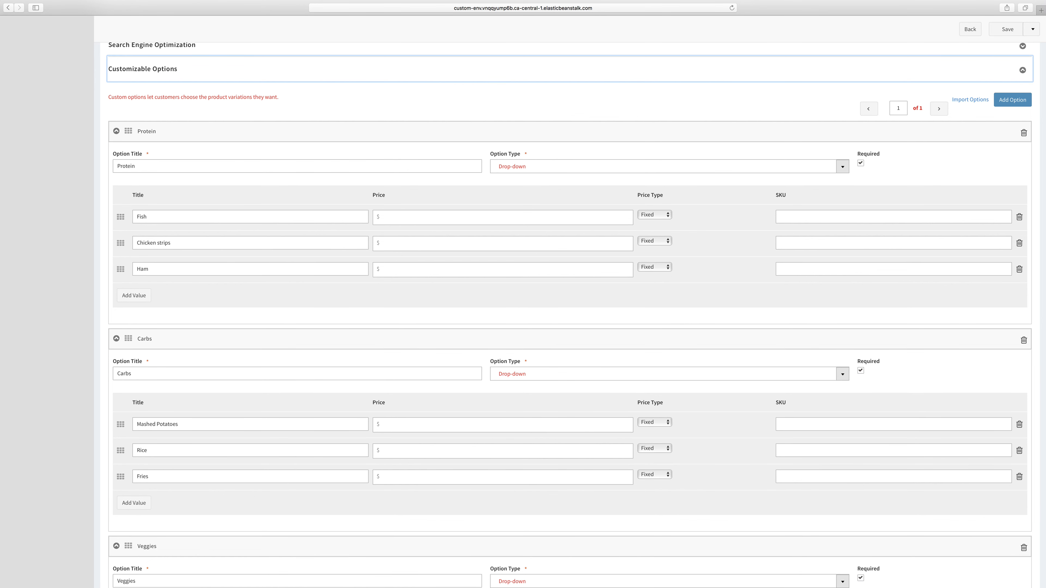
scroll(886, 316, down, 1)
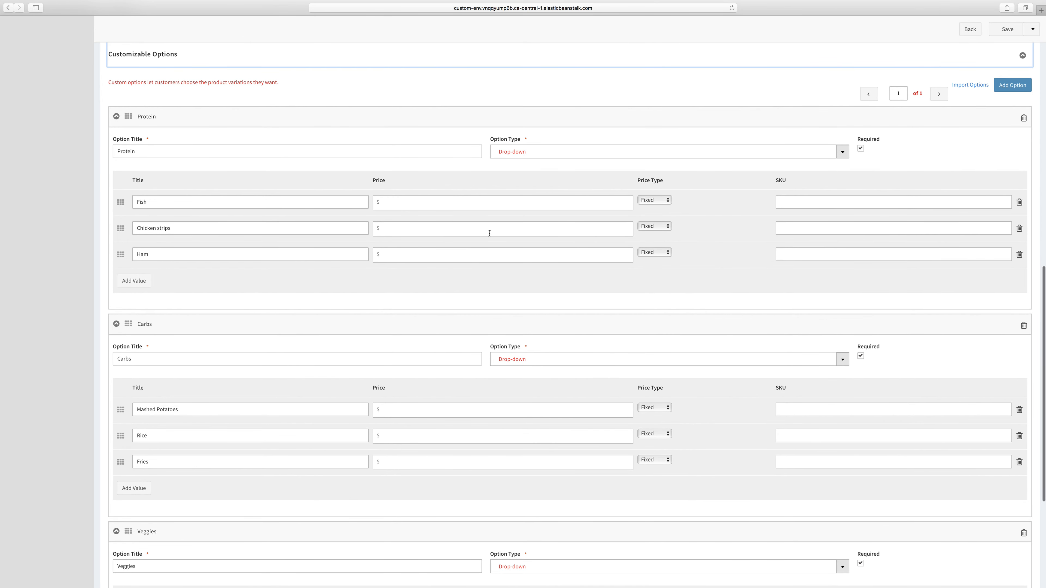
scroll(517, 203, up, 1)
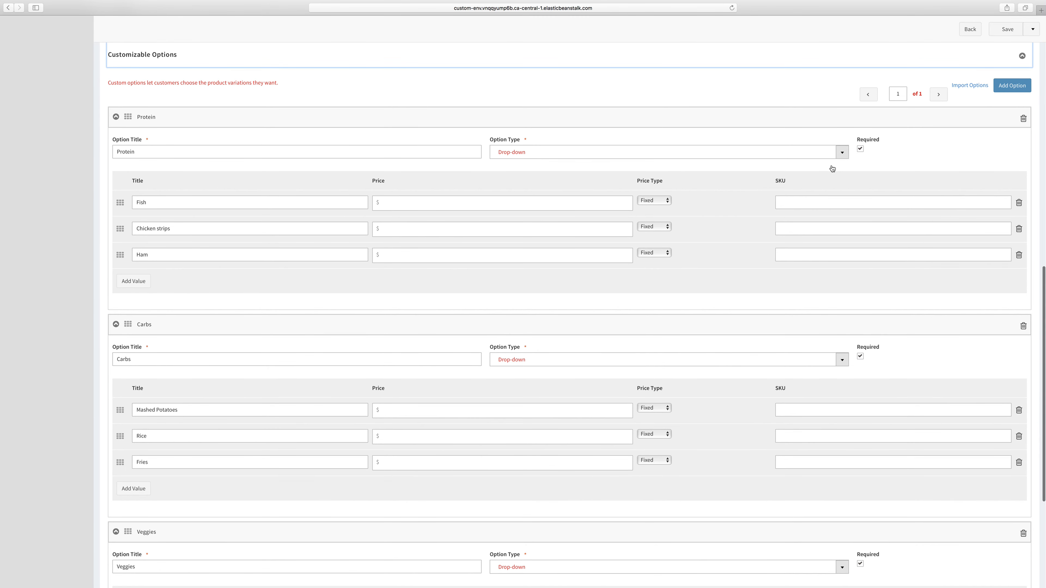
scroll(488, 165, down, 1)
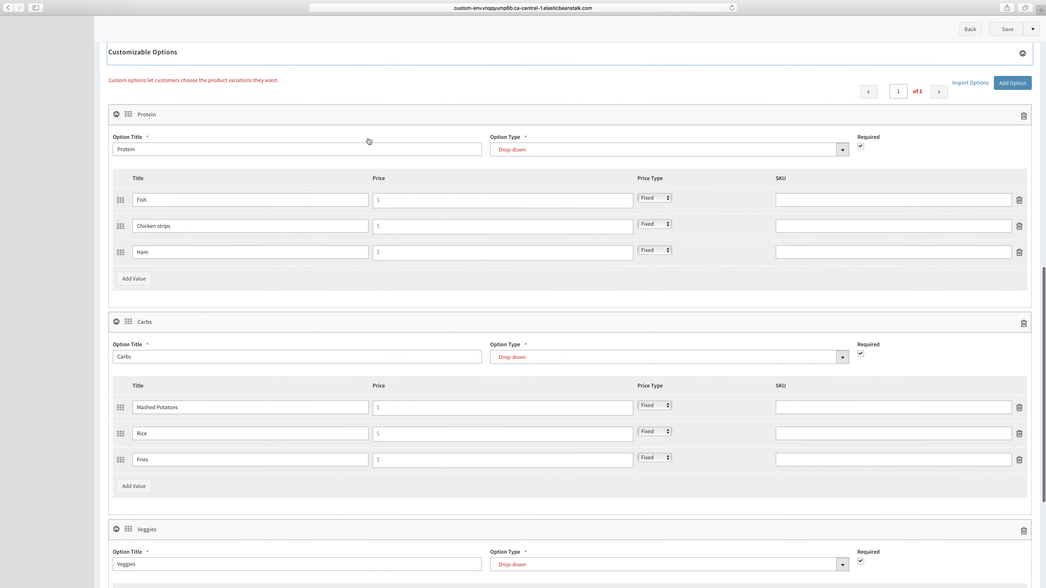
scroll(490, 270, down, 4)
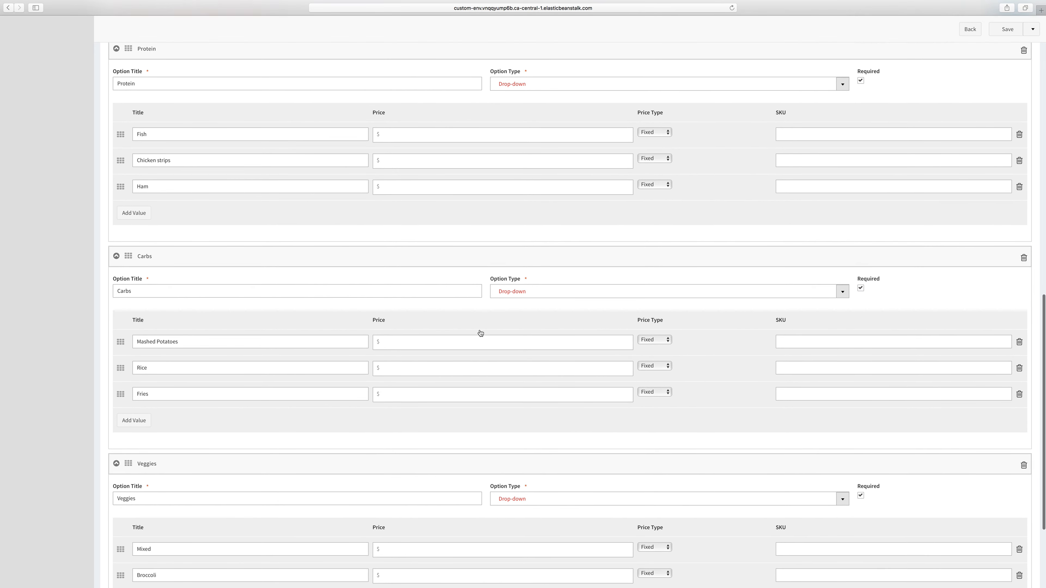
scroll(450, 280, down, 2)
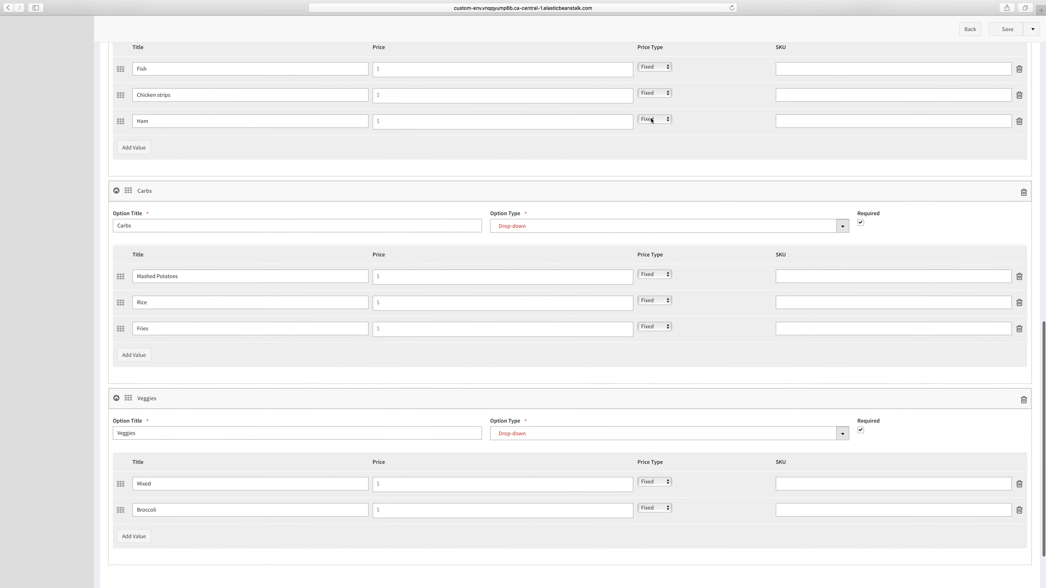
Try a price of 1.00 for the Mashed Potatoes value of the Carbs option, and clear it again
scroll(425, 280, down, 1)
click(425, 280)
text(1.00)
click(582, 262)
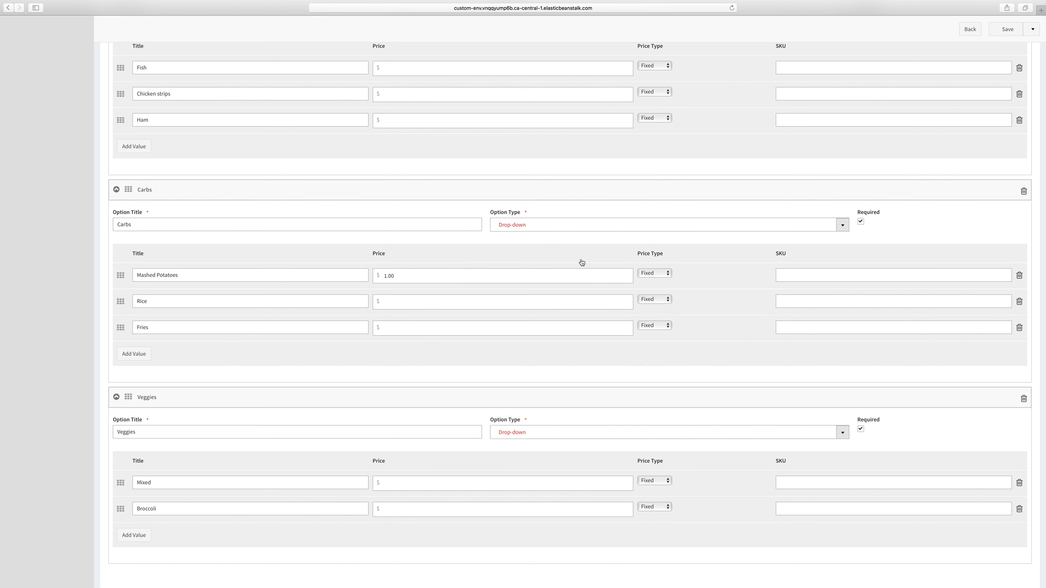
click(485, 278)
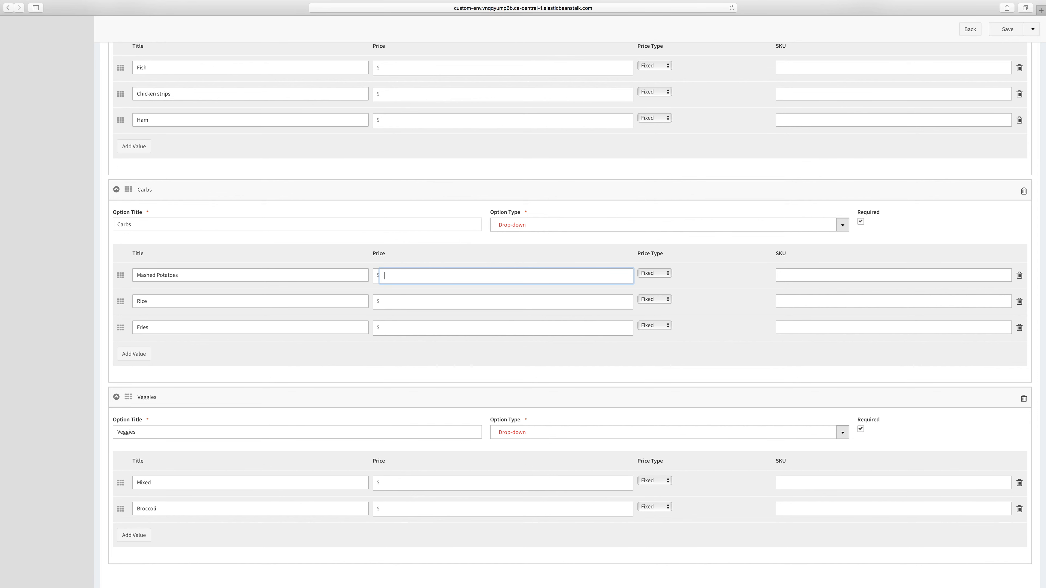
click(1043, 353)
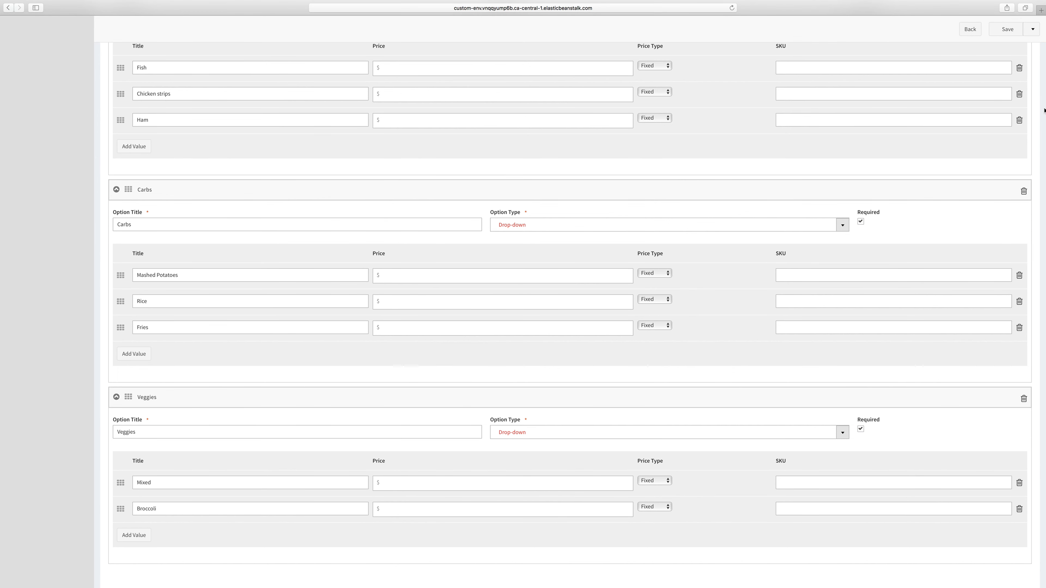
Save the Lunch Combo product and return to the list of managed products
scroll(1044, 111, up, 6)
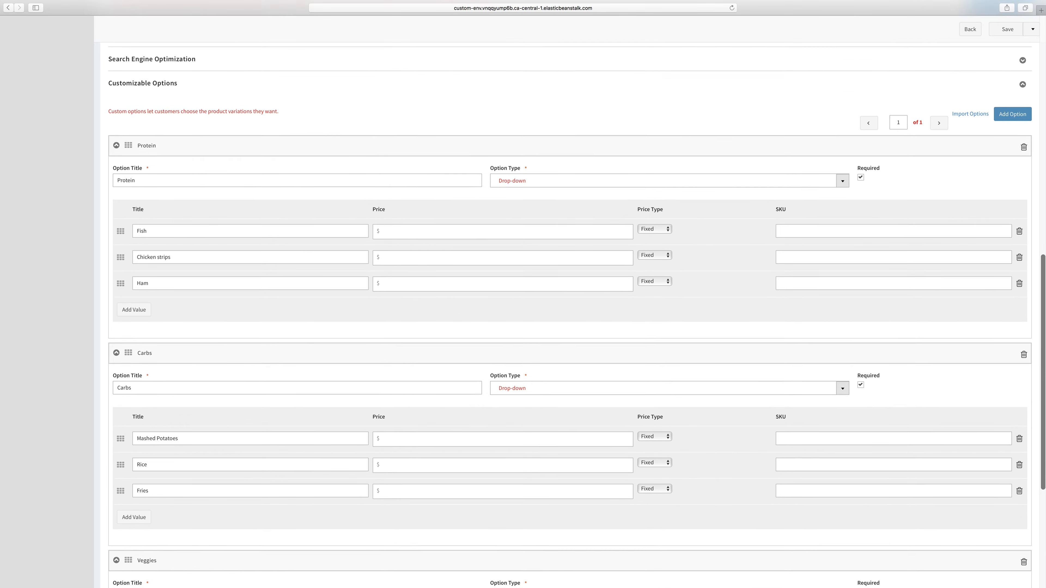
scroll(570, 315, up, 10)
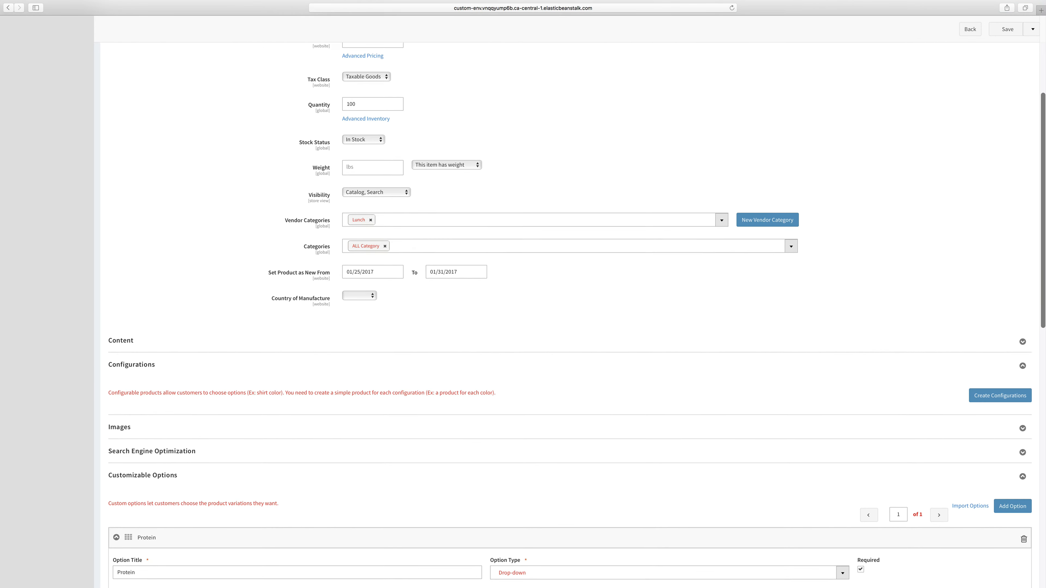
scroll(1039, 110, up, 2)
click(1000, 73)
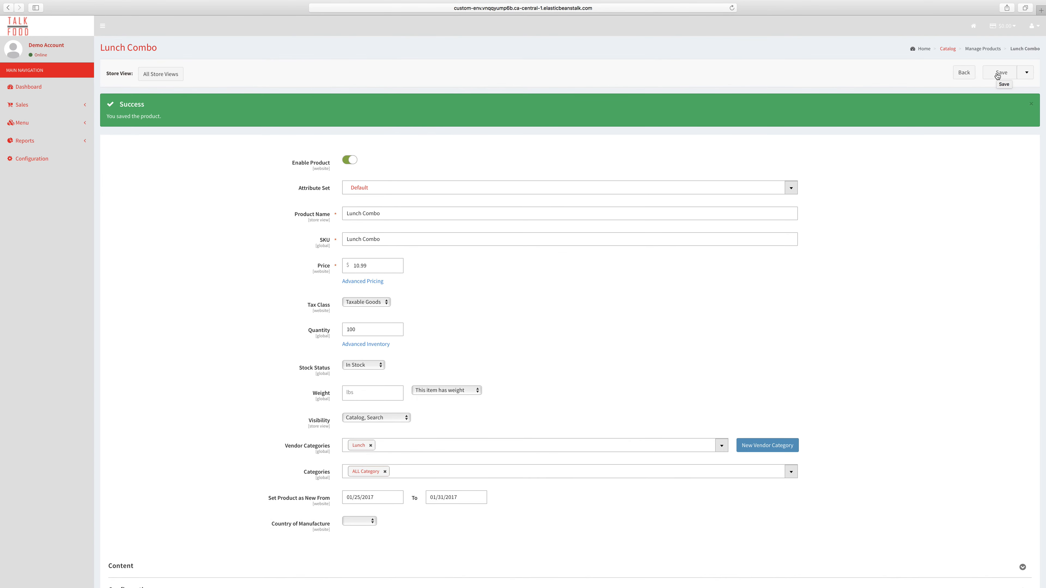
click(991, 51)
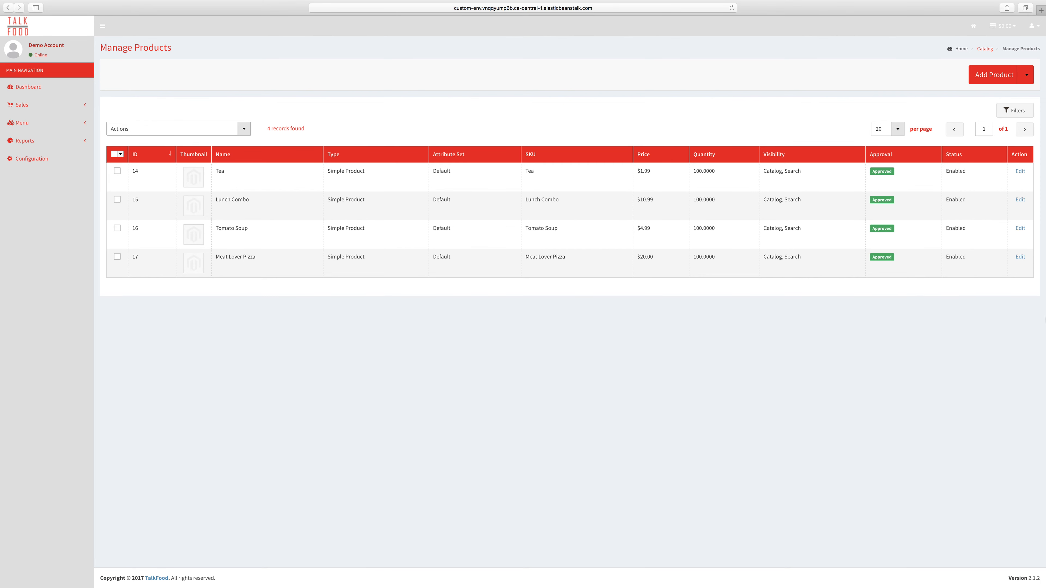
Open the Meat Lover Pizza product for editing and expand its customizable options
click(1020, 258)
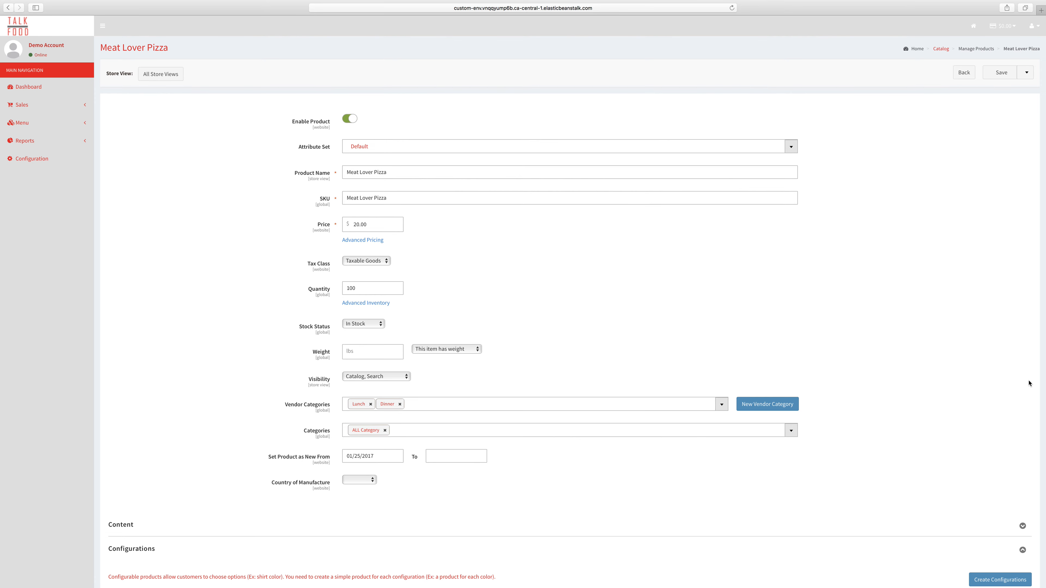
scroll(1028, 382, down, 5)
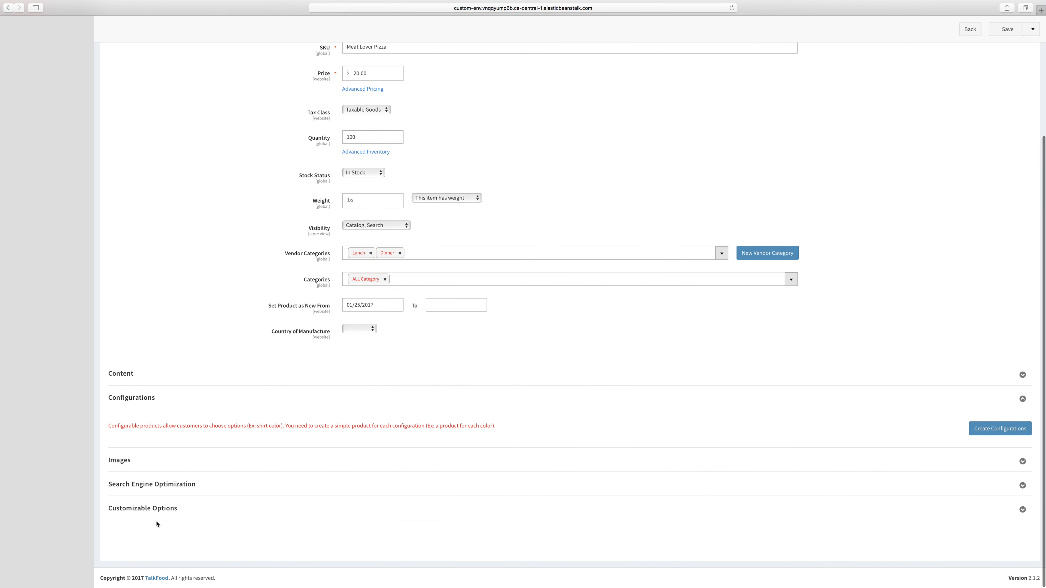
click(1023, 512)
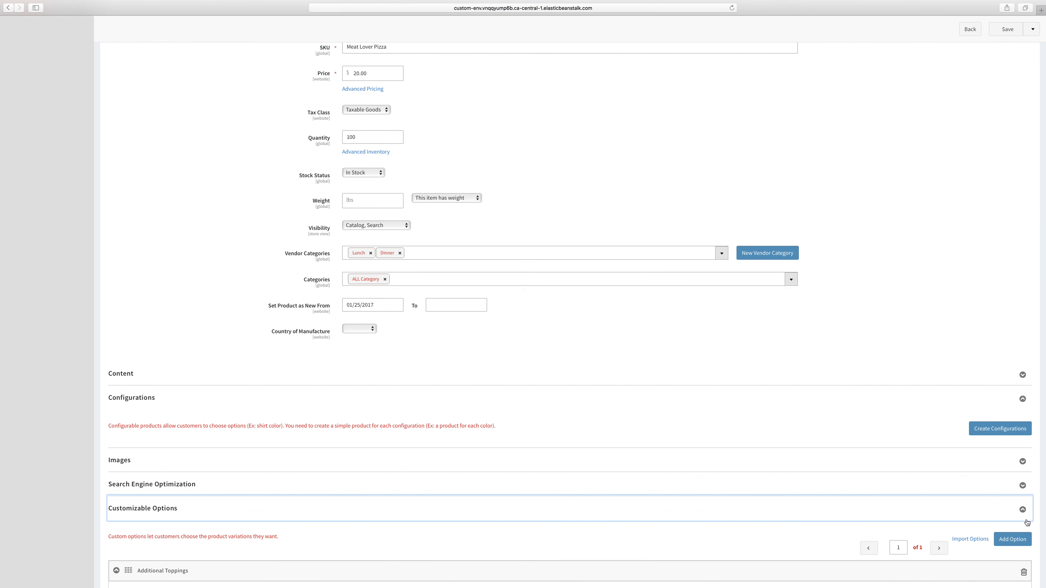
Review the option types, values and prices of Meat Lover Pizza's Additional Toppings, Crust and Dipping Sauce options
scroll(1027, 522, down, 10)
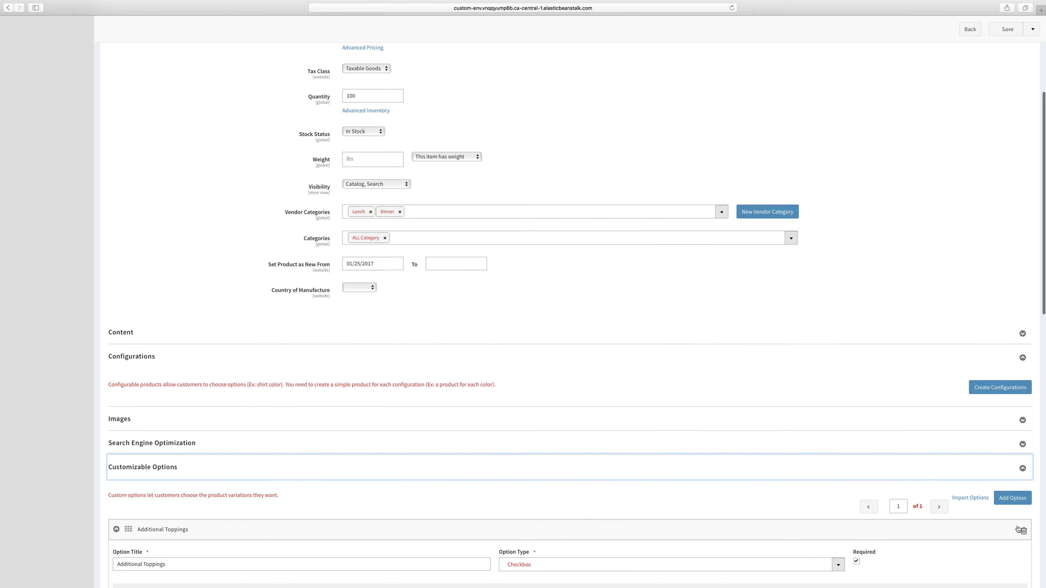
scroll(1020, 472, down, 5)
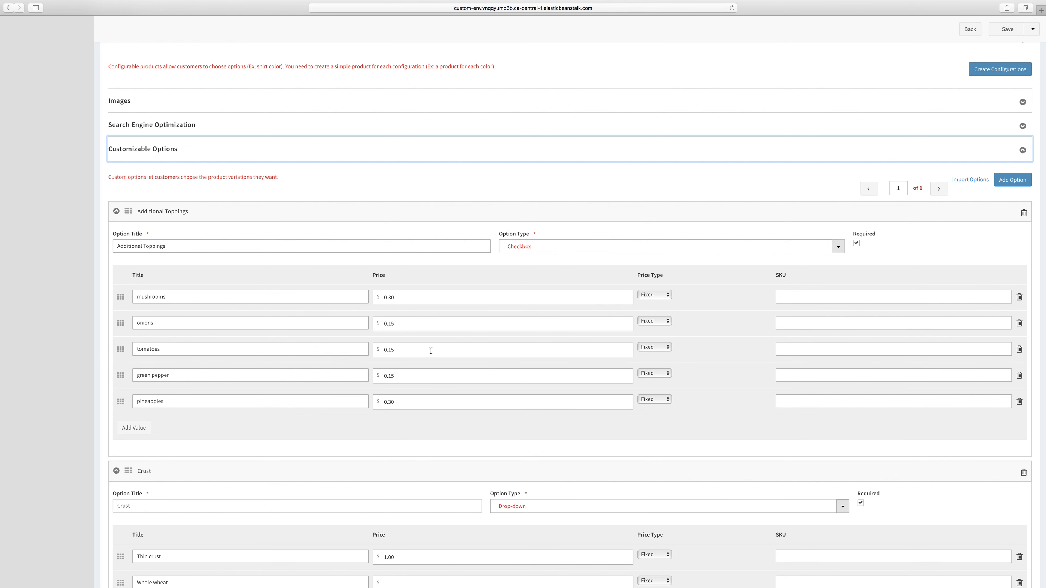
scroll(430, 350, down, 5)
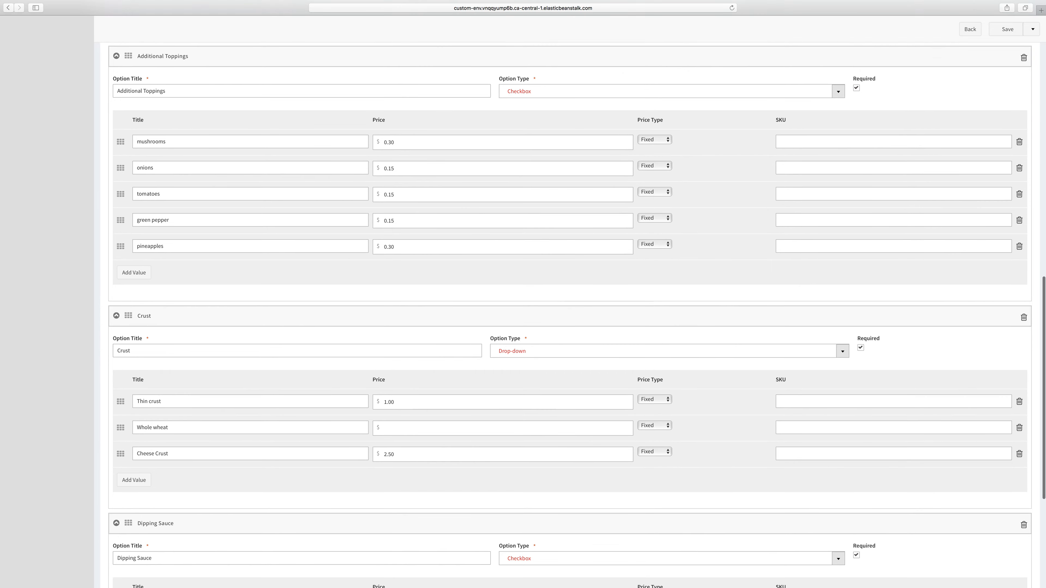
scroll(420, 355, down, 2)
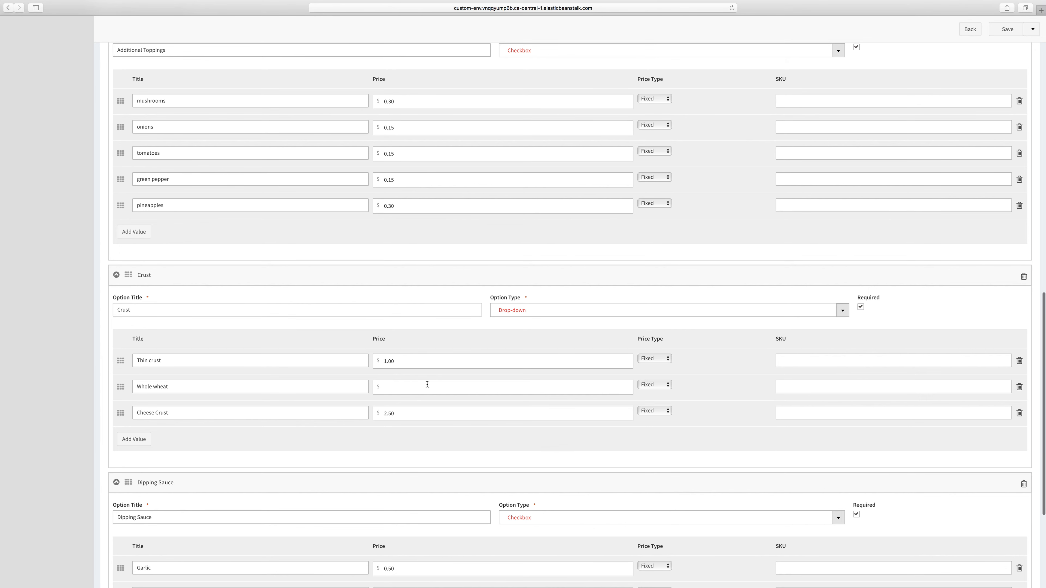
scroll(420, 411, down, 8)
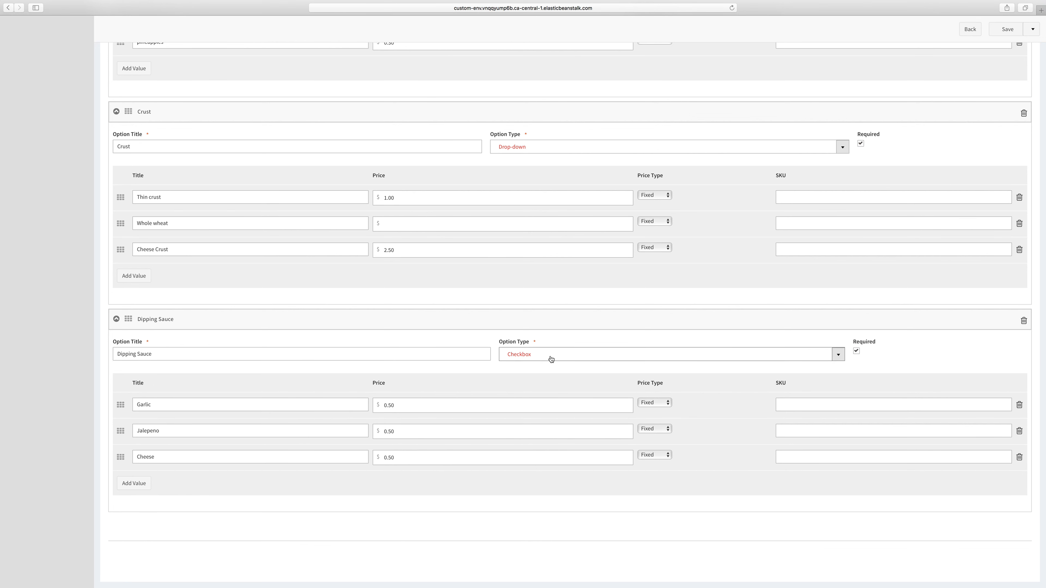
scroll(551, 357, up, 1)
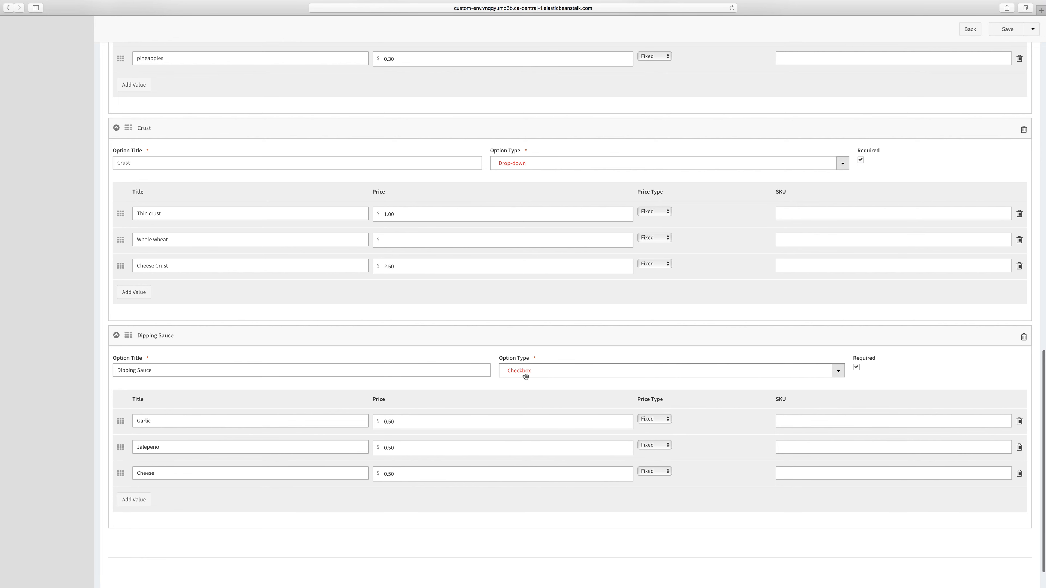
scroll(526, 376, down, 1)
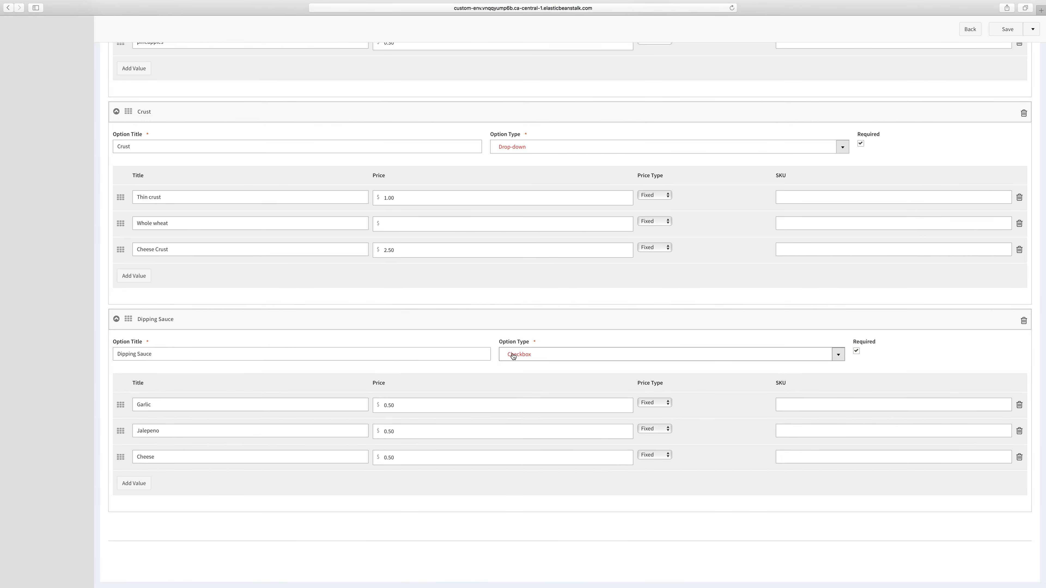
Save the Meat Lover Pizza product and return to the list of managed products
scroll(513, 356, up, 10)
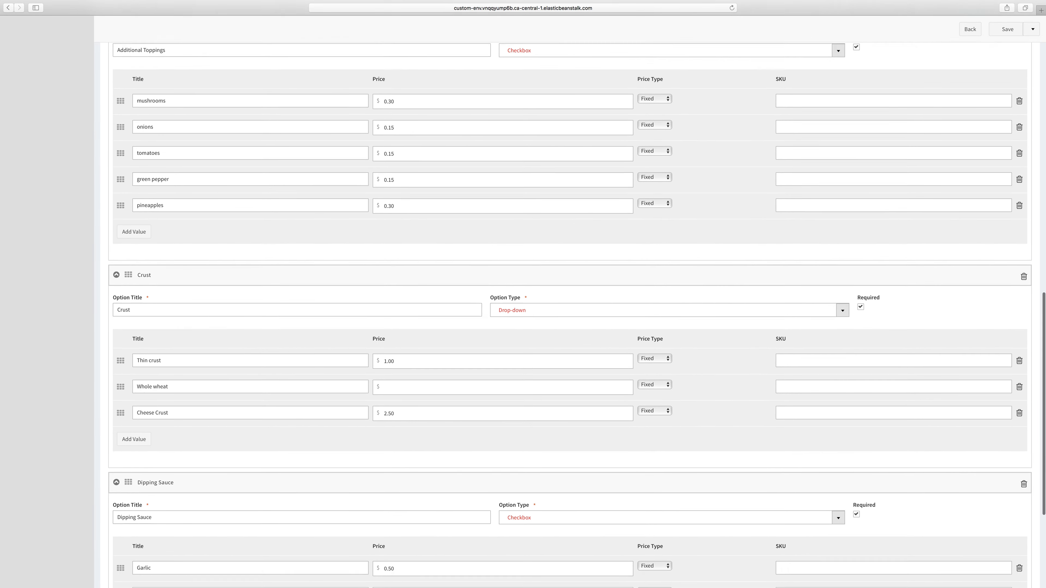
scroll(513, 370, up, 10)
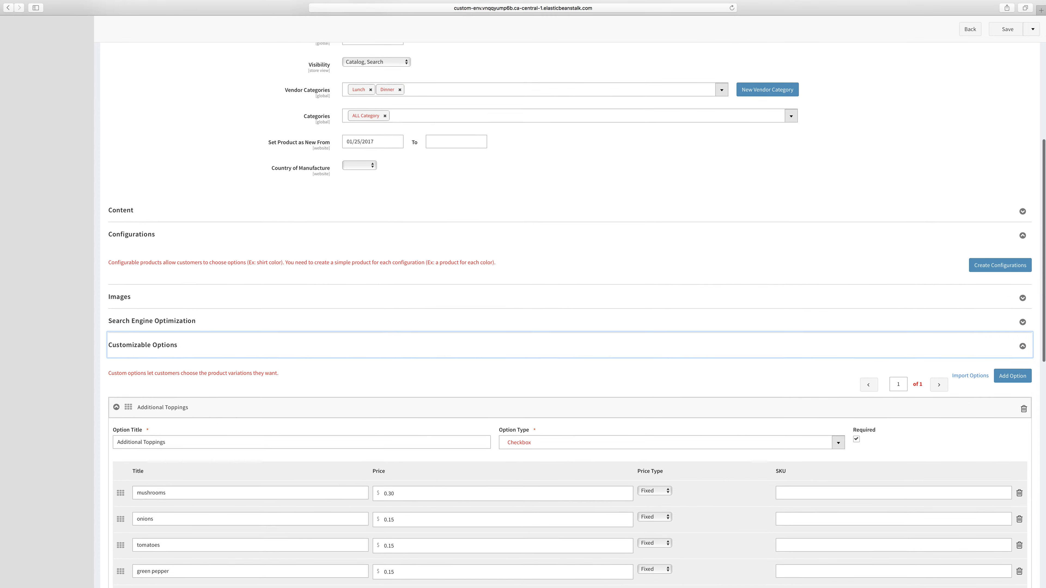
scroll(513, 370, up, 6)
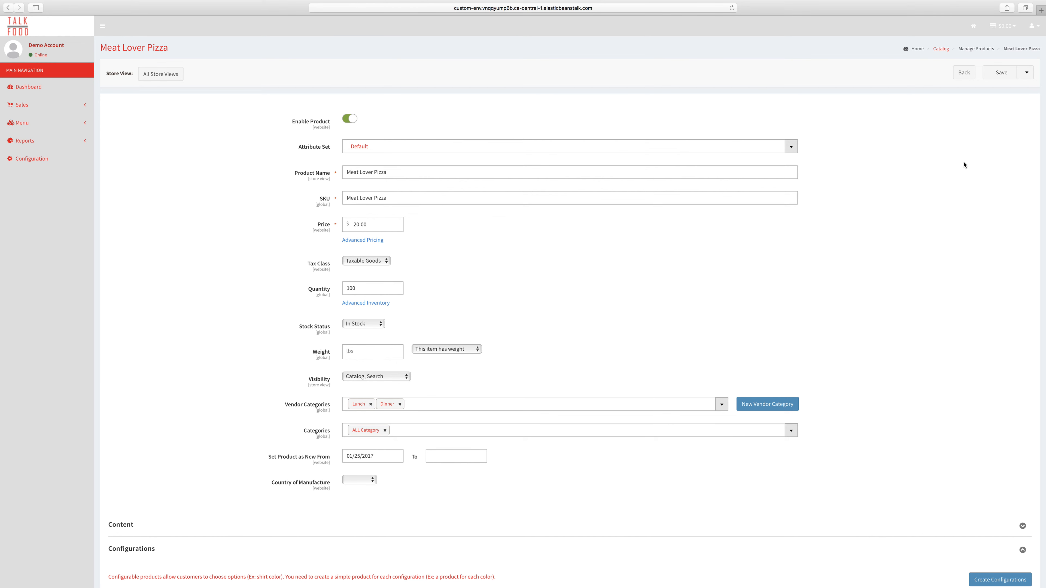
click(1000, 73)
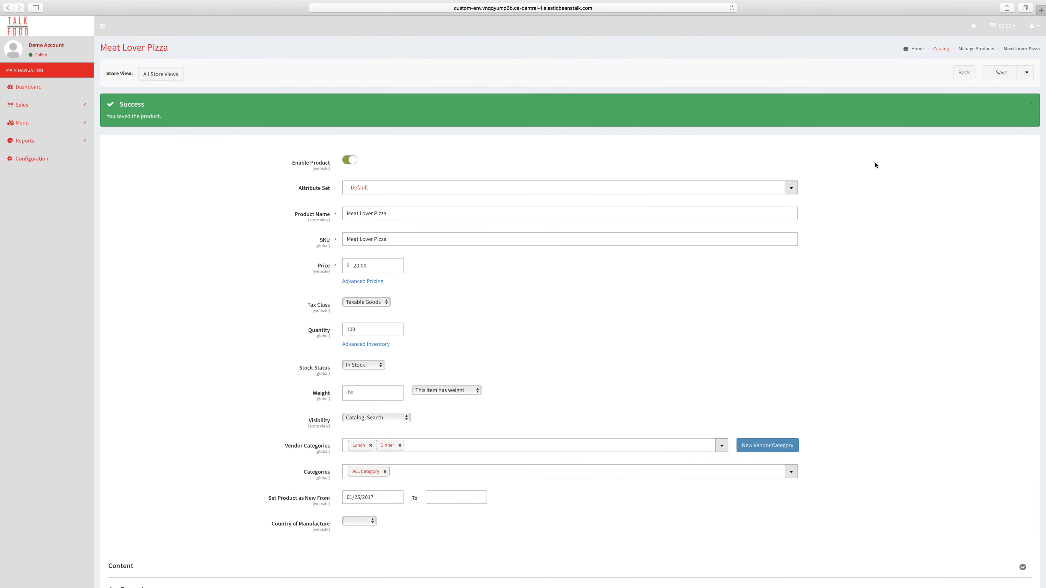
click(967, 52)
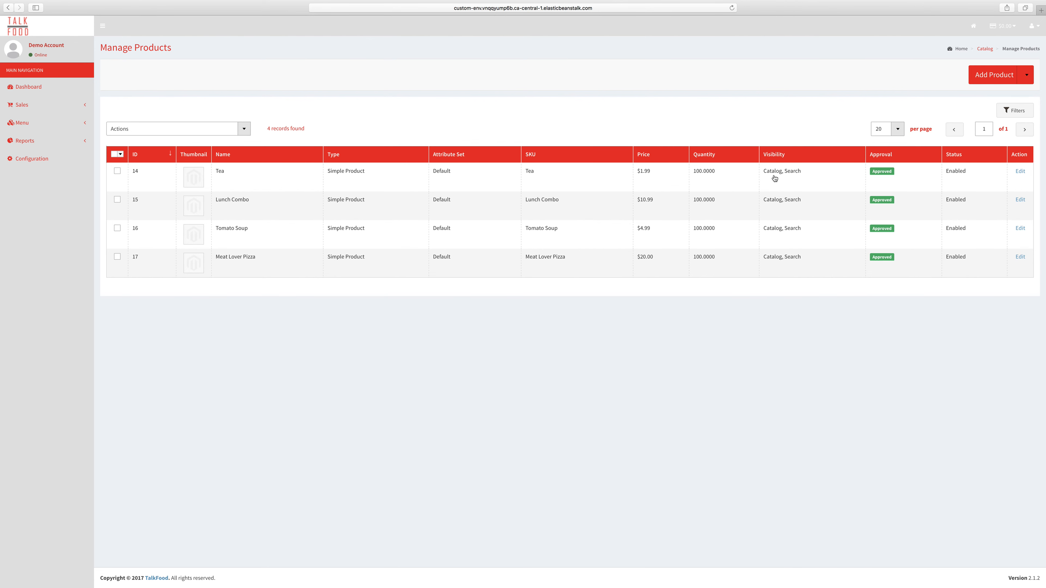
mouse_move(875, 2)
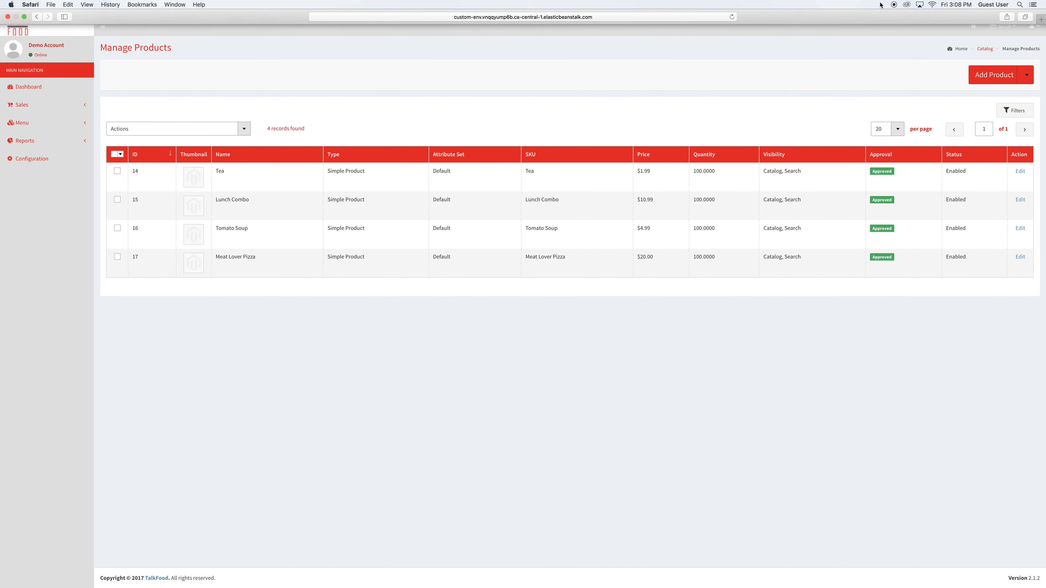